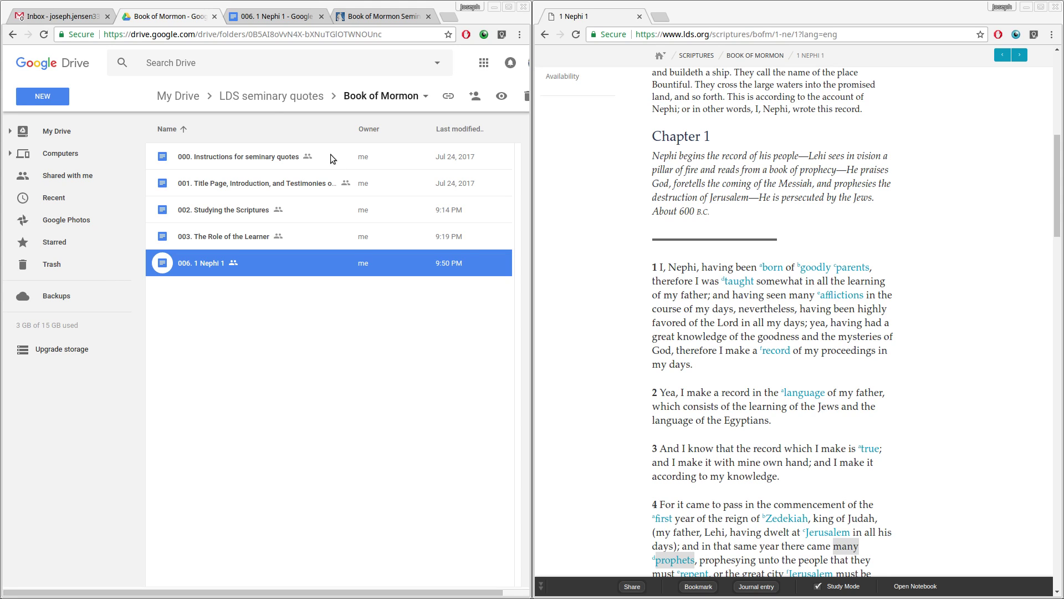
# Look through the lesson documents in the New Testament folder of LDS seminary quotes.
pyautogui.click(269, 97)
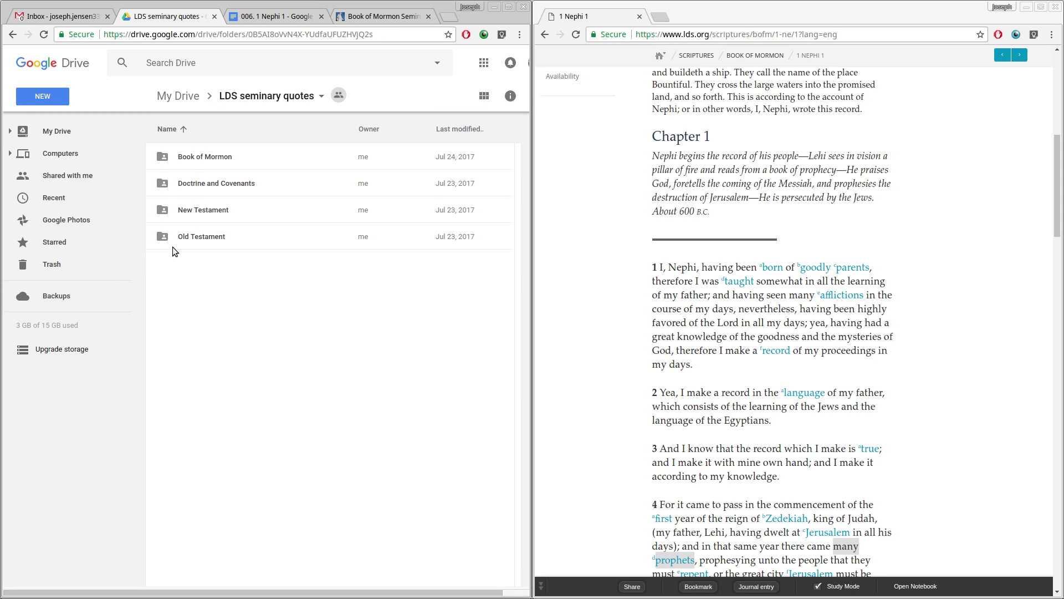
pyautogui.doubleClick(210, 210)
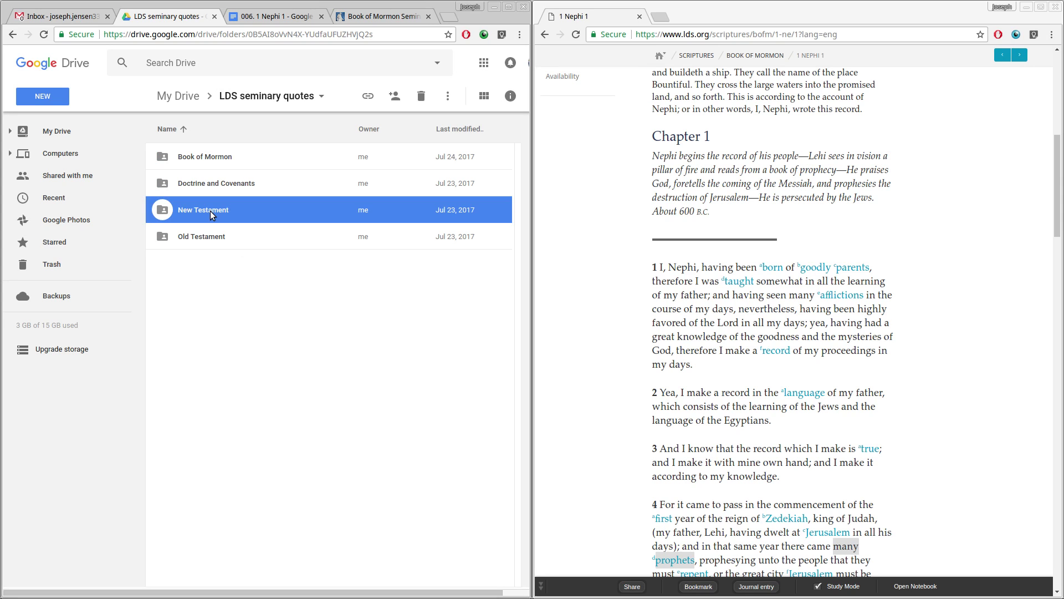
pyautogui.scroll(-8, 334, 220)
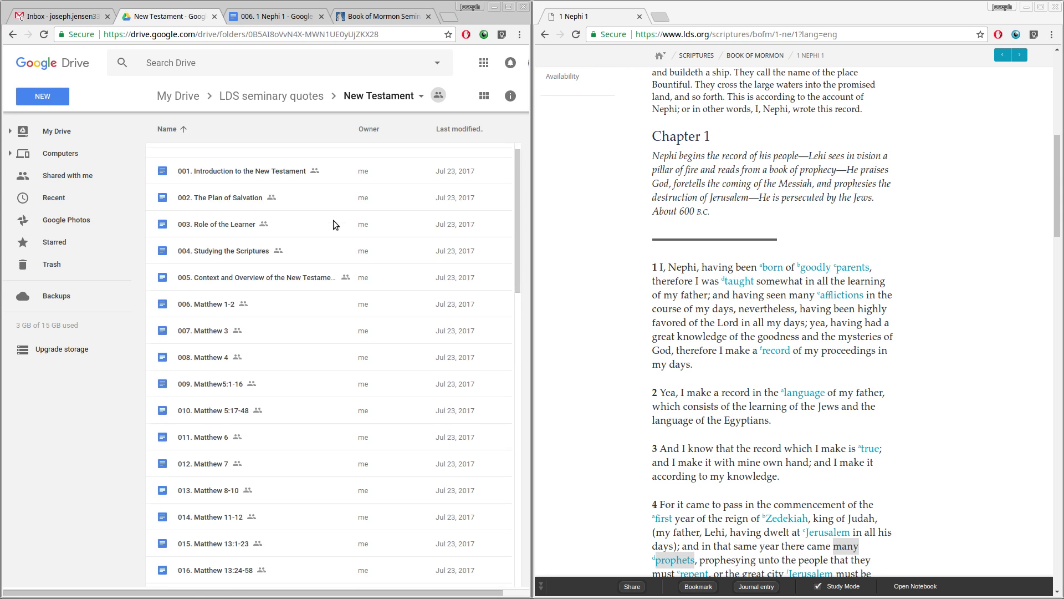
pyautogui.scroll(-4, 333, 220)
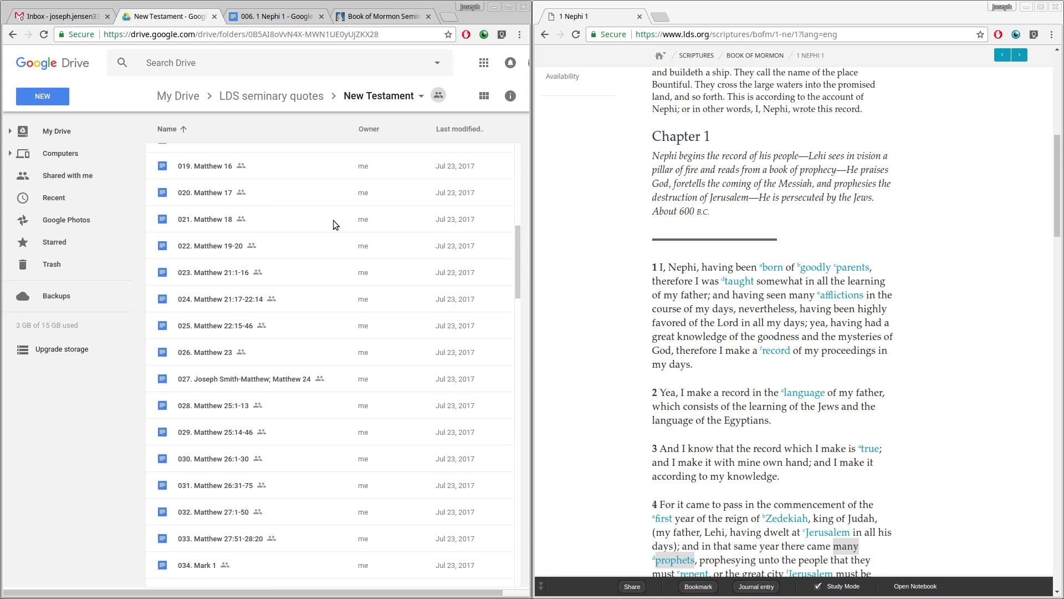
pyautogui.scroll(-2, 334, 221)
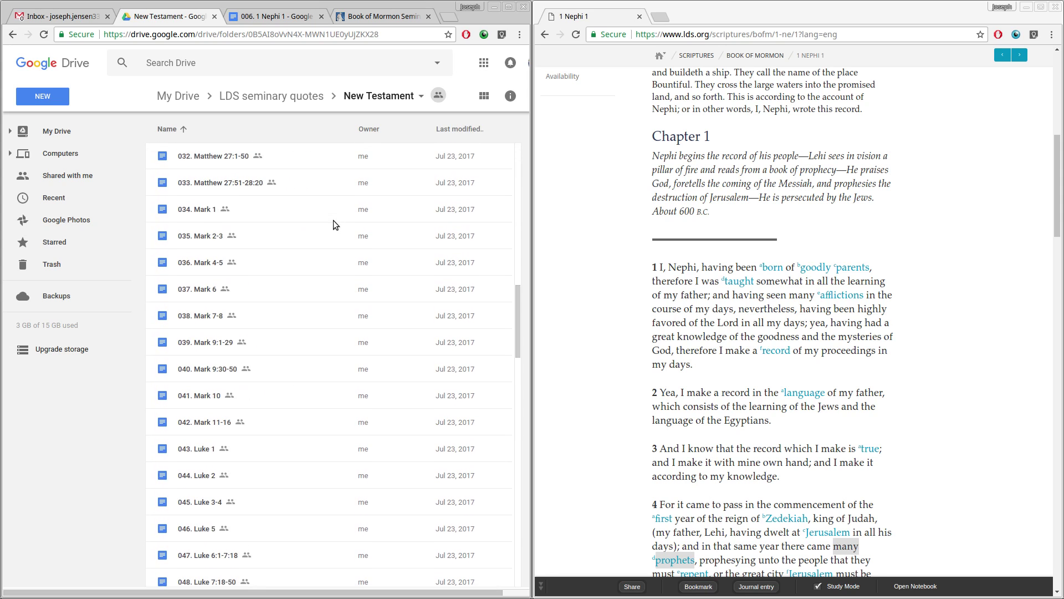
# Open the document 006. 1 Nephi 1 from the Book of Mormon folder and close its duplicate copy.
pyautogui.click(287, 100)
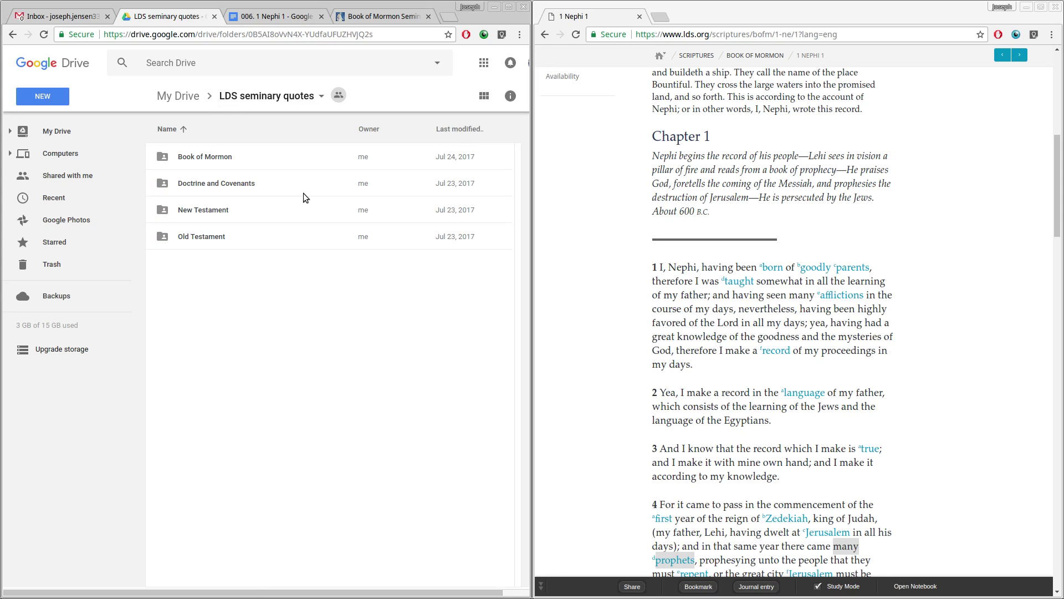
pyautogui.doubleClick(208, 156)
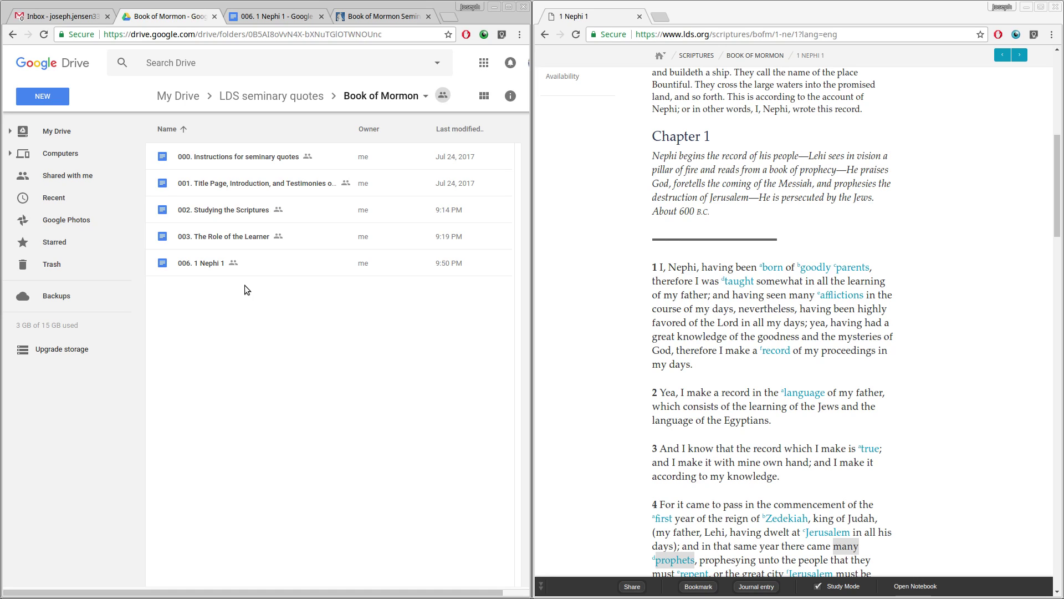
pyautogui.doubleClick(201, 263)
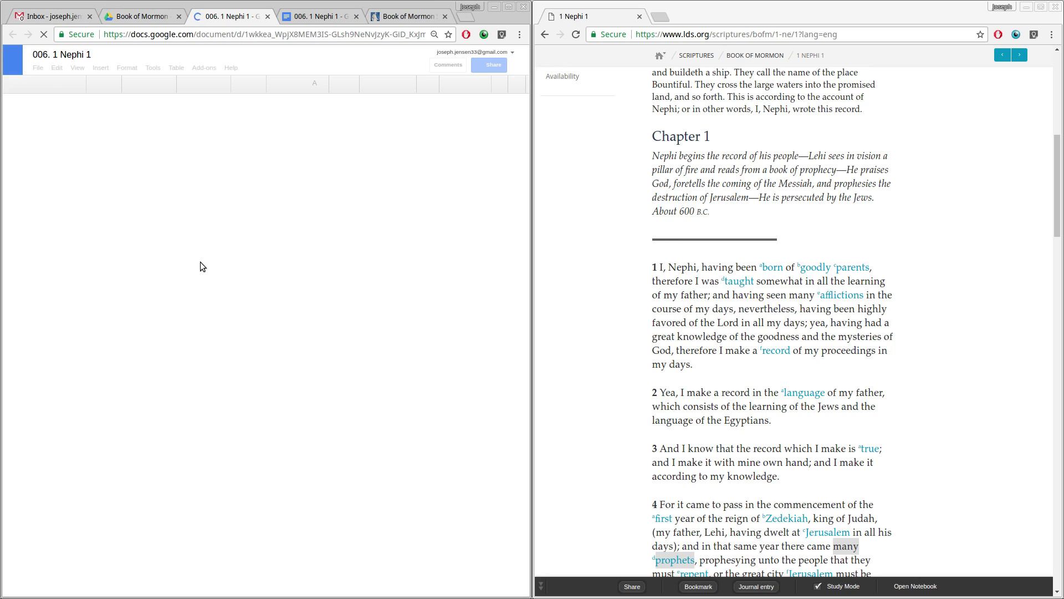
pyautogui.click(357, 17)
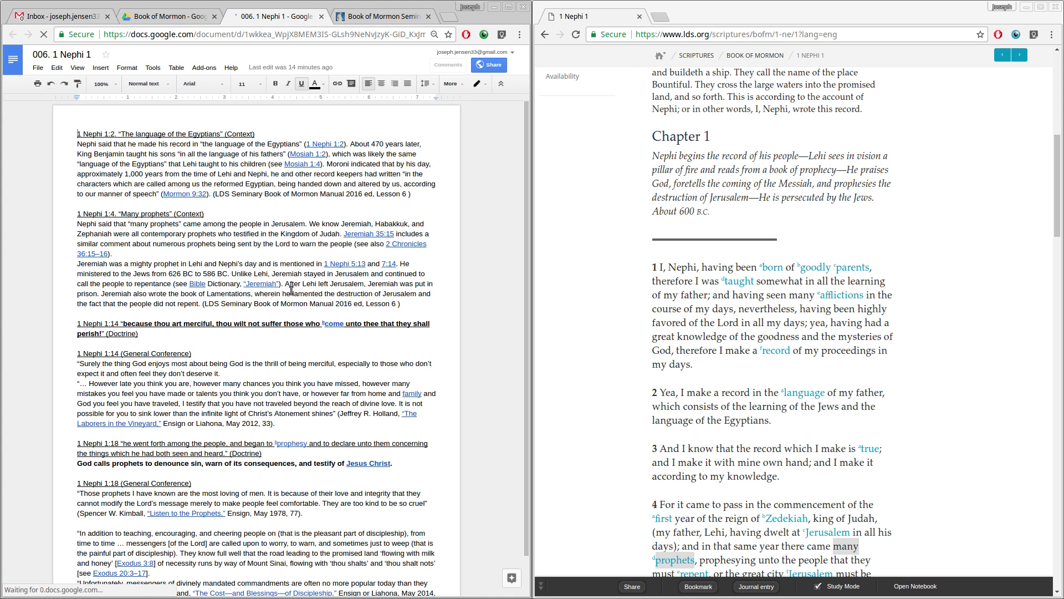
# View the Scriptures and Study options on the lds.org page for 1 Nephi 1.
pyautogui.scroll(-2, 283, 277)
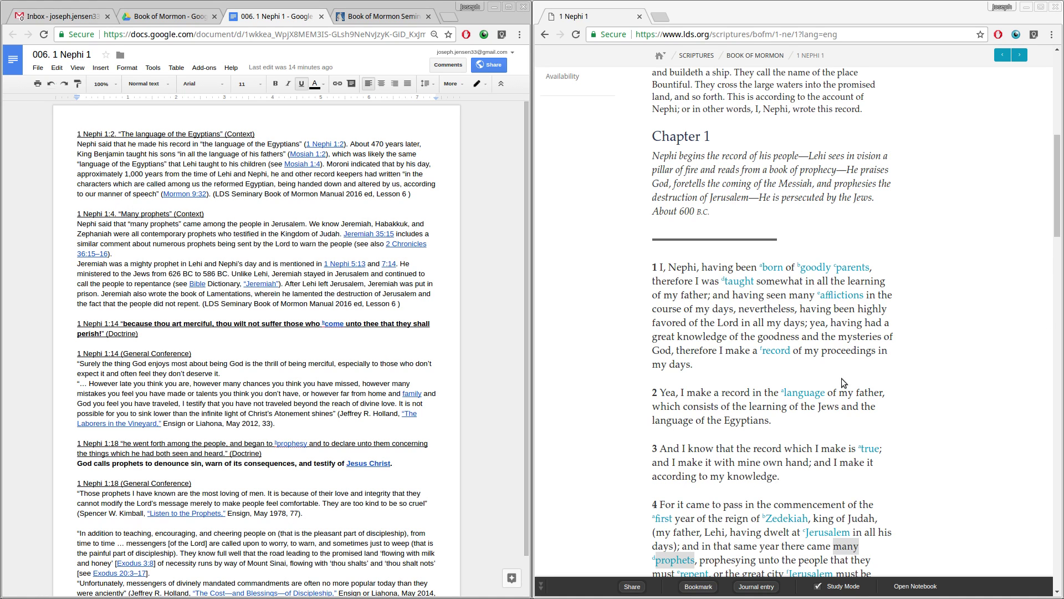
pyautogui.scroll(7, 842, 378)
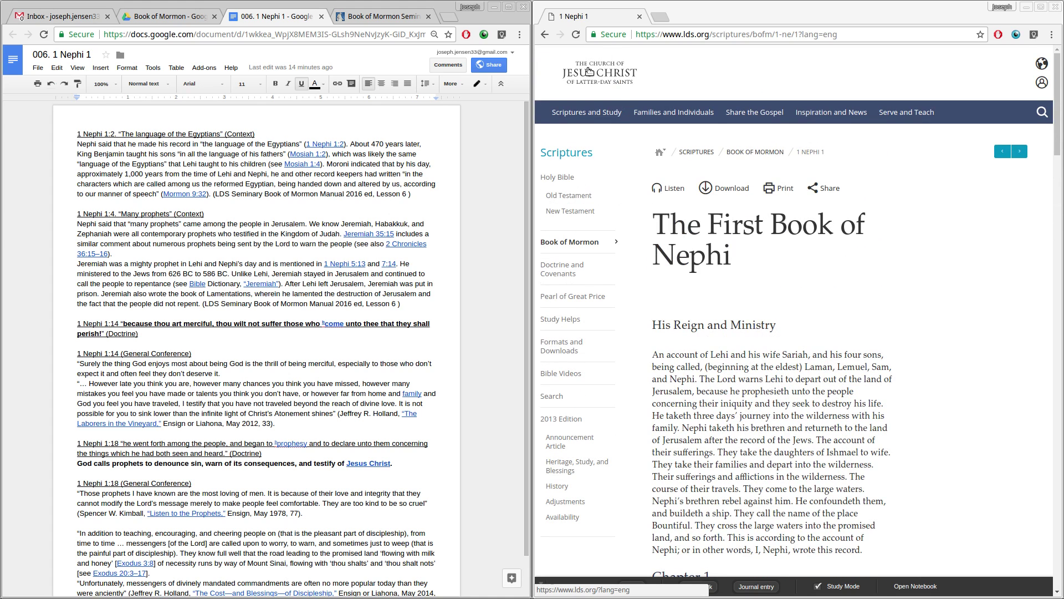
pyautogui.click(579, 114)
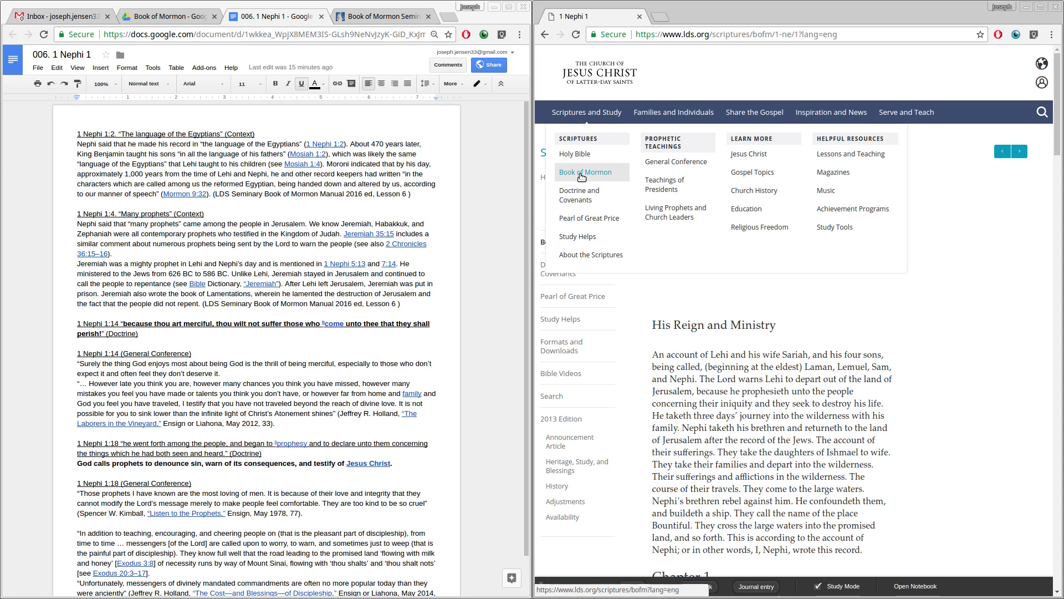
pyautogui.click(948, 357)
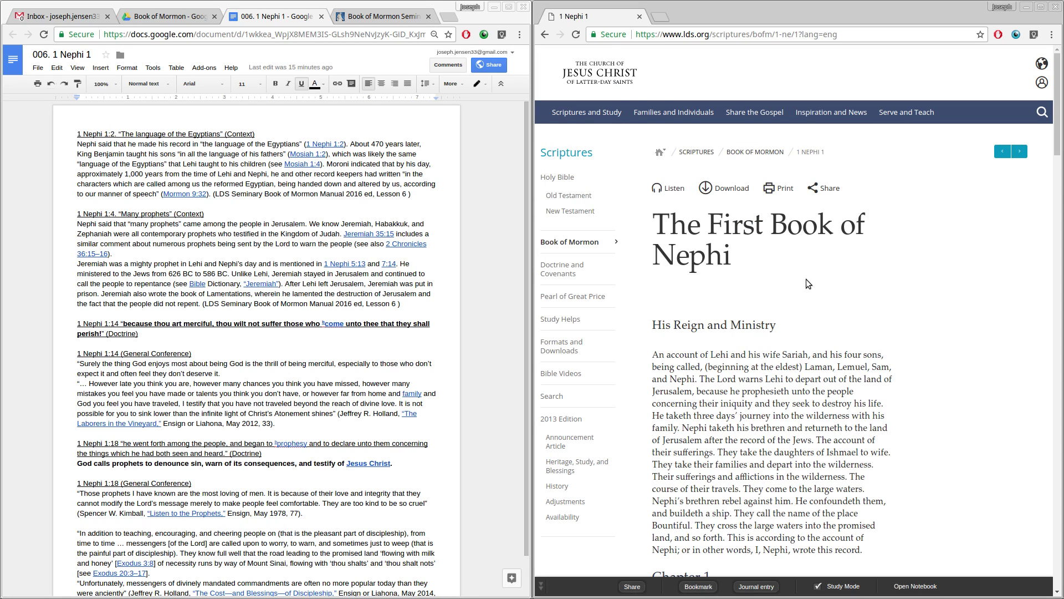
# View the signed-in account's options on the 1 Nephi 1 page.
pyautogui.scroll(-3, 806, 278)
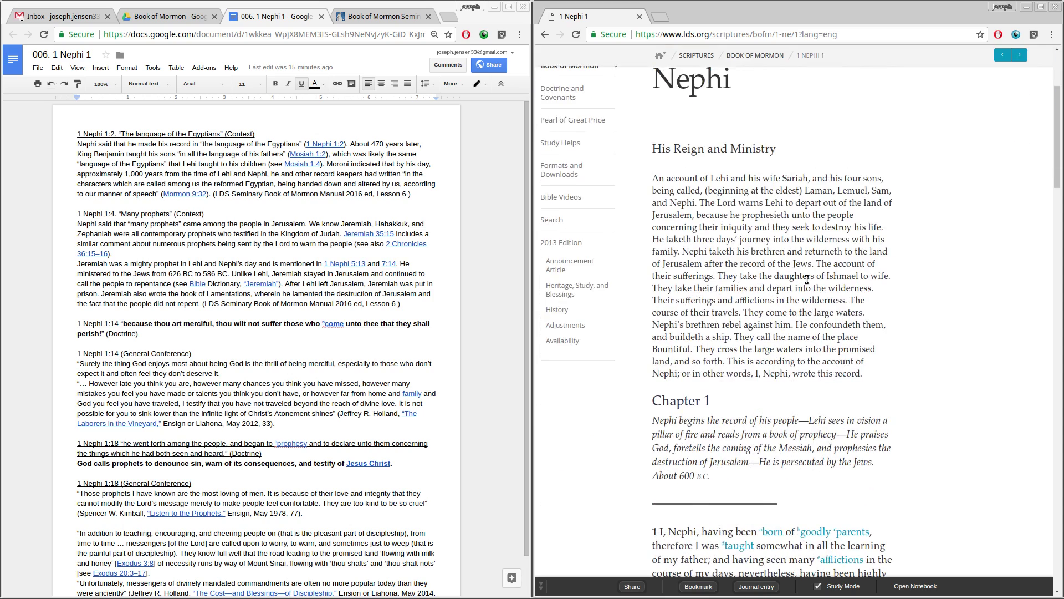
pyautogui.scroll(3, 806, 278)
pyautogui.scroll(-4, 806, 278)
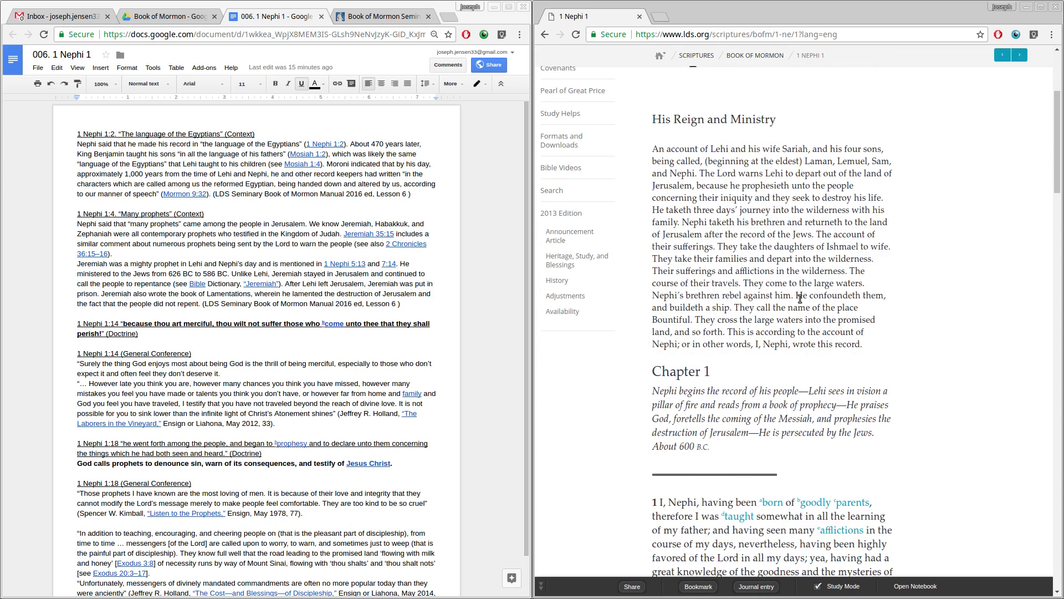
pyautogui.scroll(2, 800, 299)
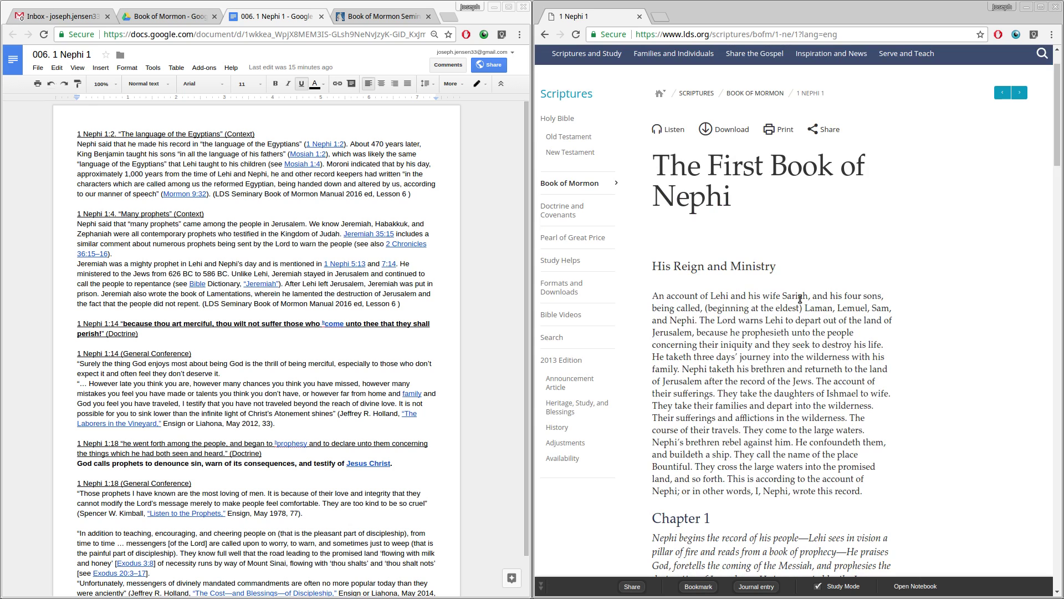
pyautogui.scroll(1, 800, 299)
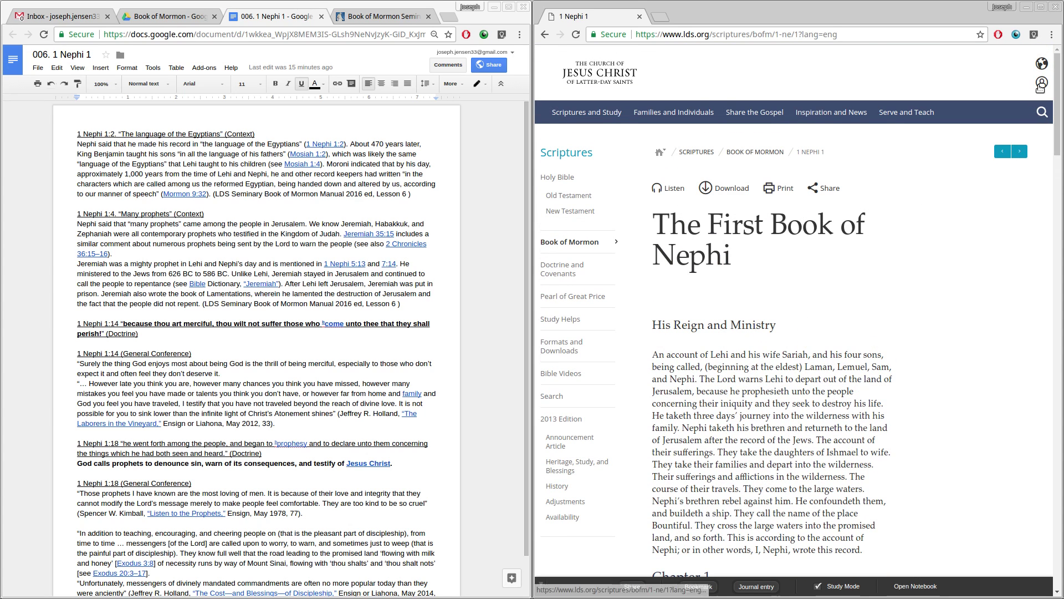
pyautogui.click(1040, 88)
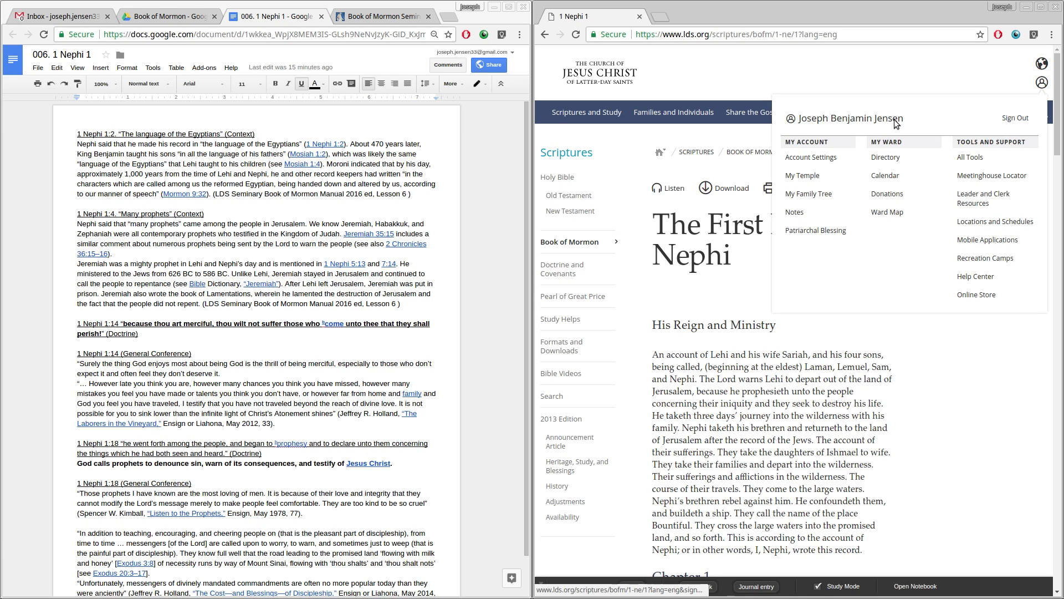
pyautogui.click(935, 431)
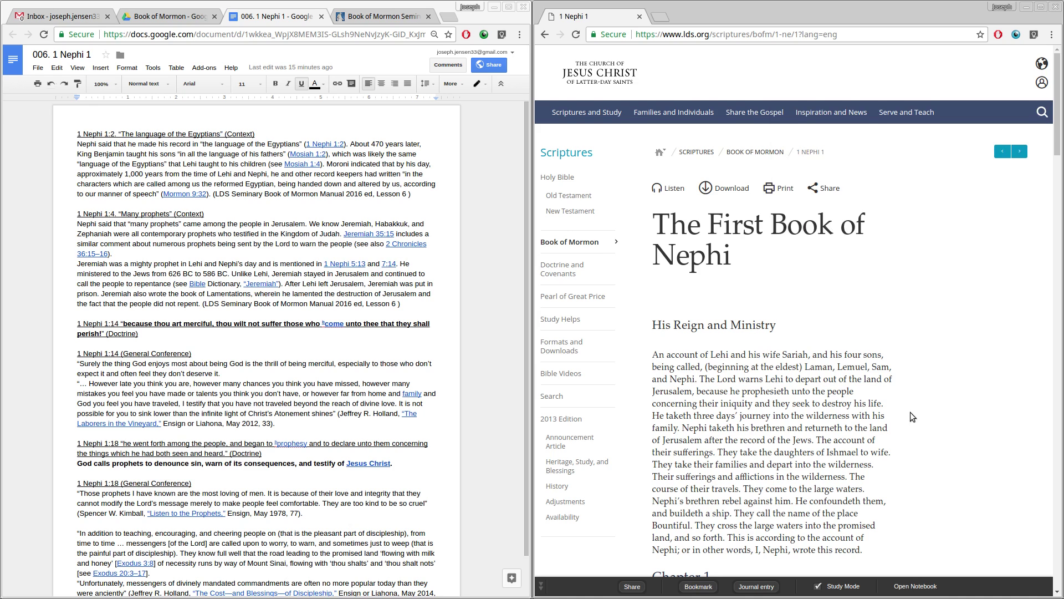
# Highlight the opening of verse 1, from "I, Nephi" through "of my father", in red.
pyautogui.scroll(-2, 910, 411)
pyautogui.scroll(-6, 899, 389)
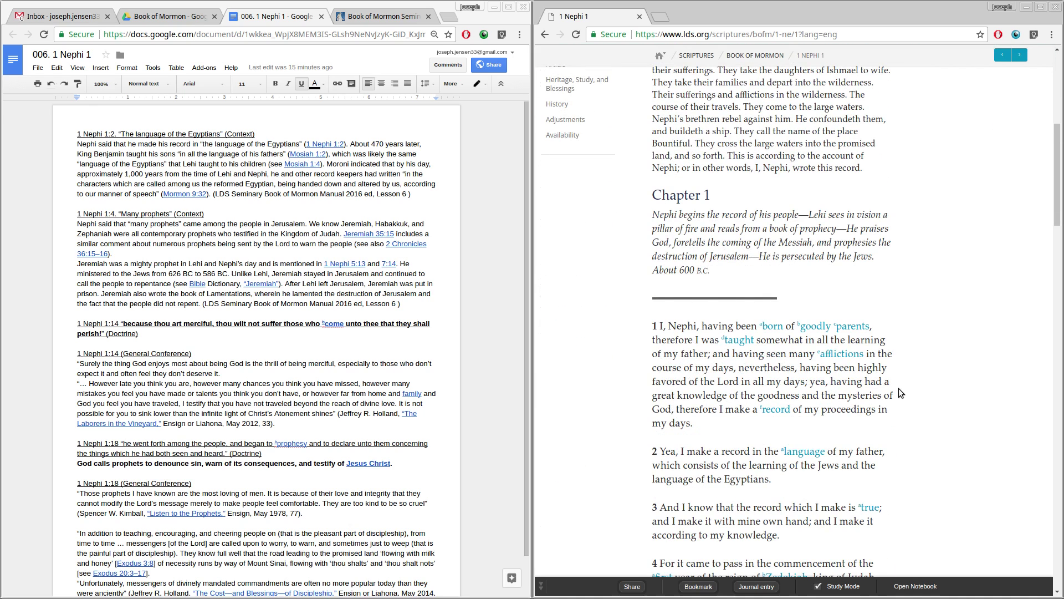
pyautogui.scroll(-2, 899, 388)
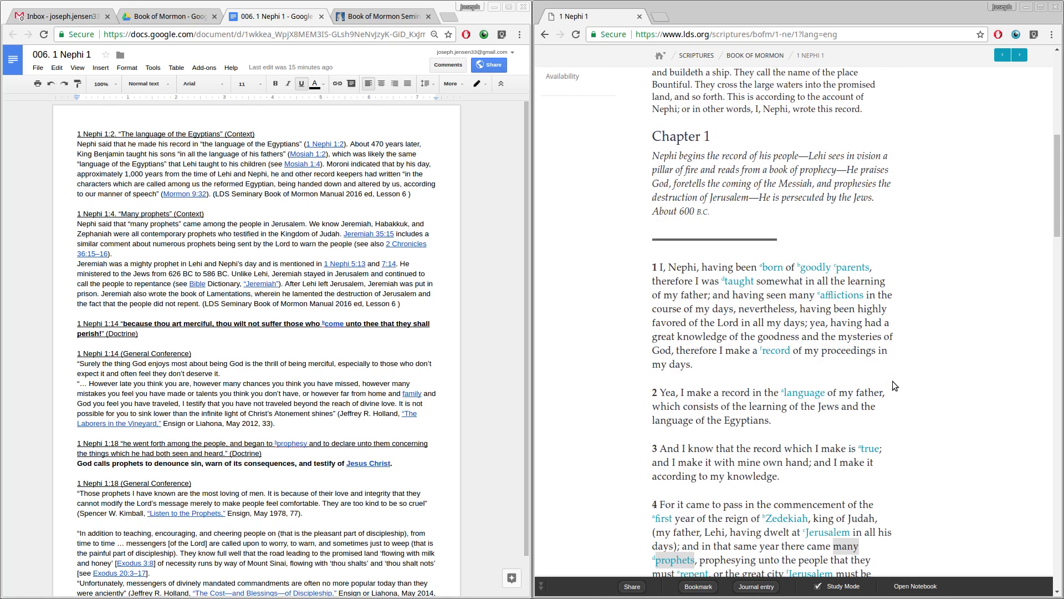
pyautogui.moveTo(653, 268); pyautogui.dragTo(709, 294)
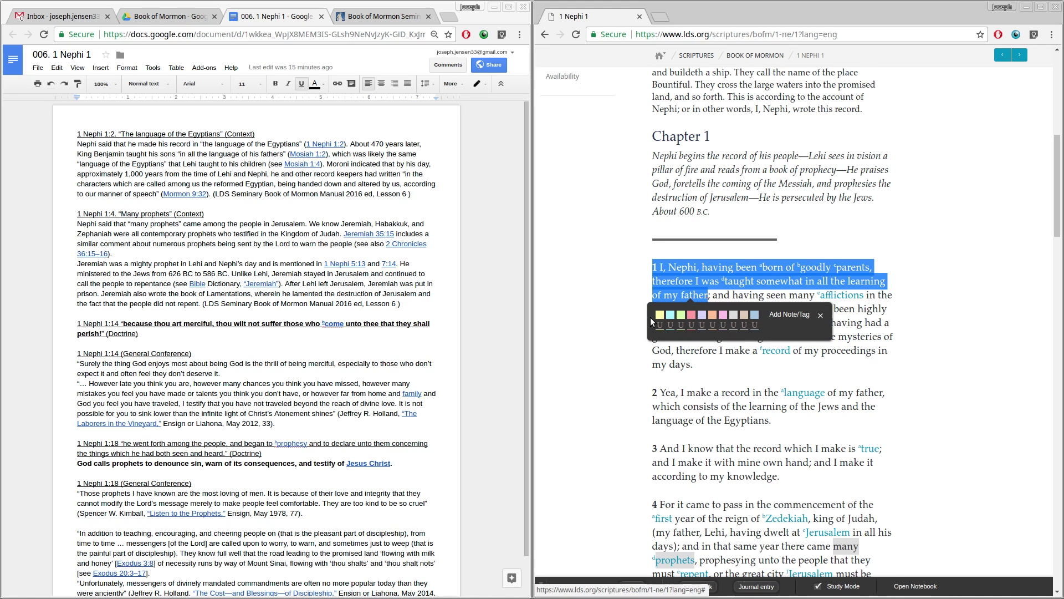
pyautogui.click(692, 315)
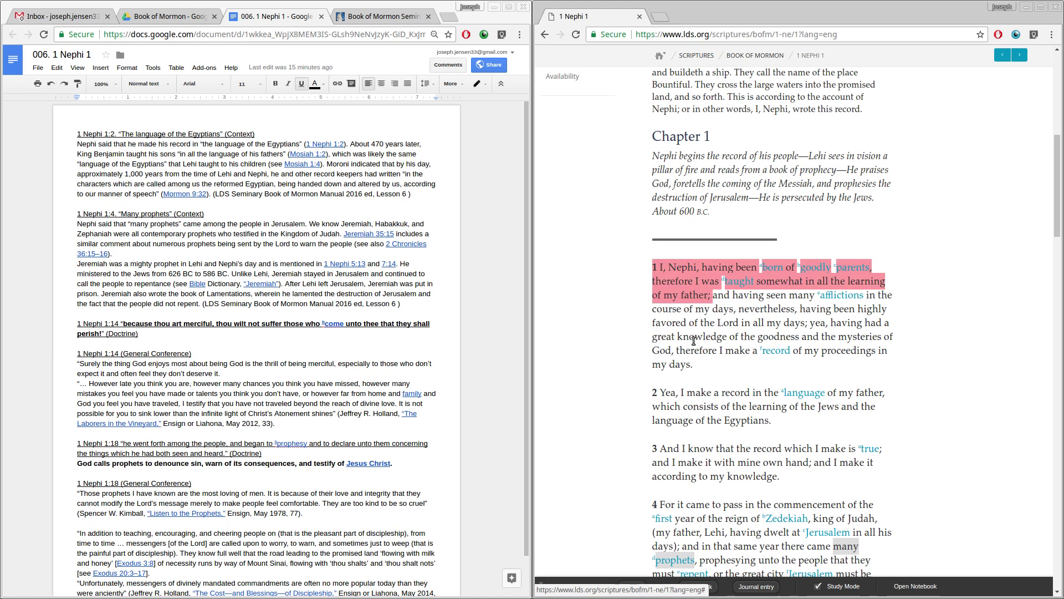
# Attach the note "I really like the way he starts" to the verse 1 highlight and save it.
pyautogui.click(693, 271)
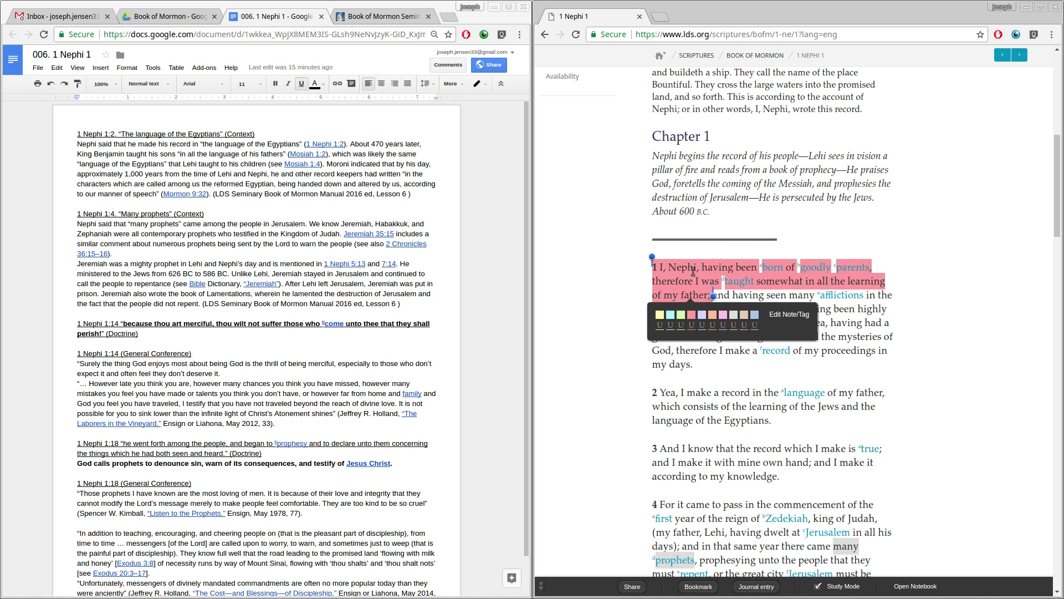
pyautogui.click(788, 317)
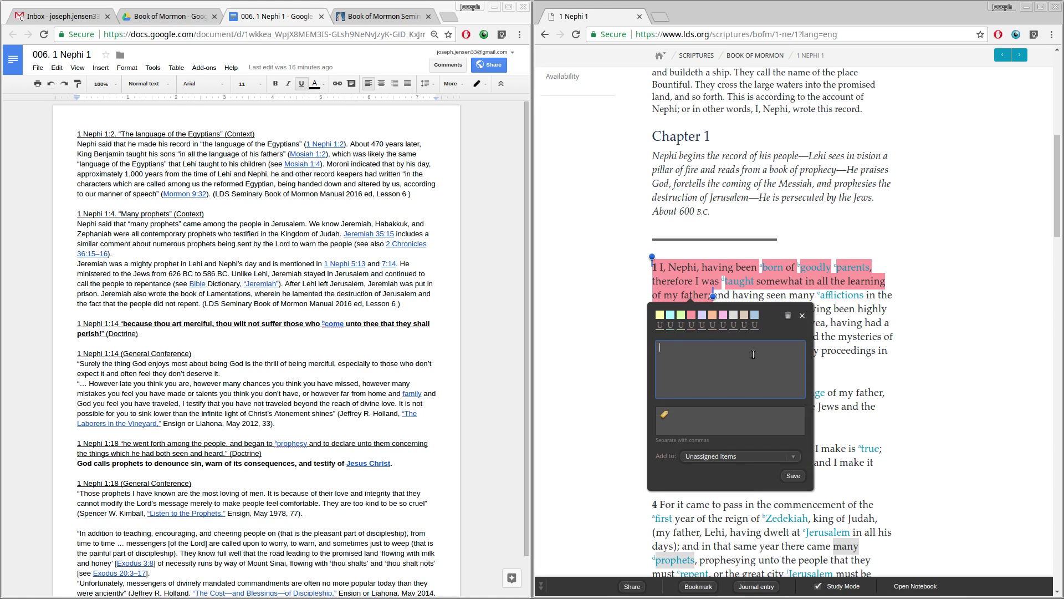
pyautogui.write('I really like the way')
pyautogui.write('he starts')
pyautogui.click(794, 477)
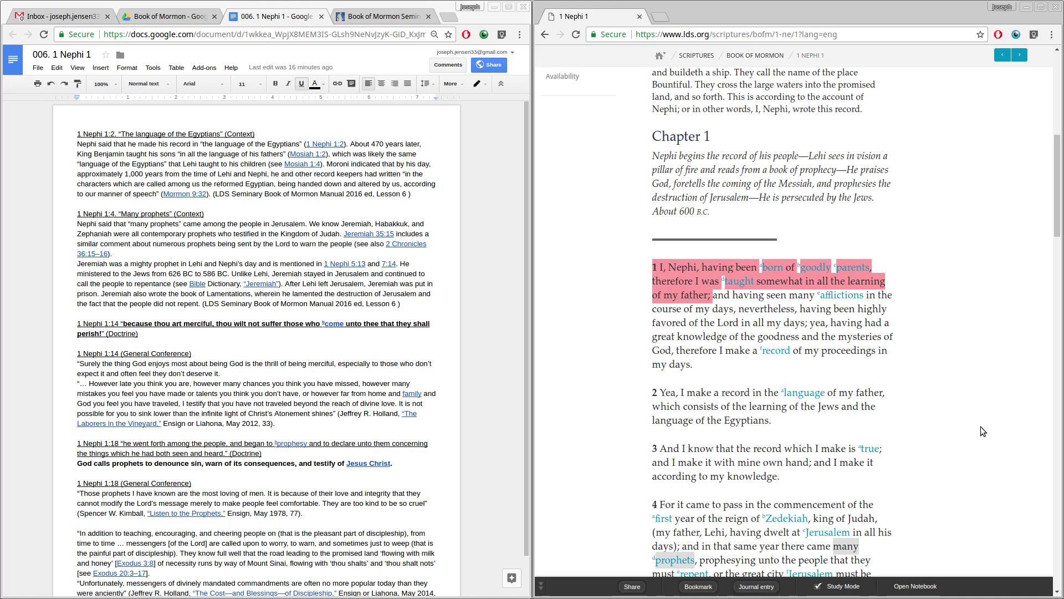
# Delete the verse 1 highlight together with its note.
pyautogui.click(779, 285)
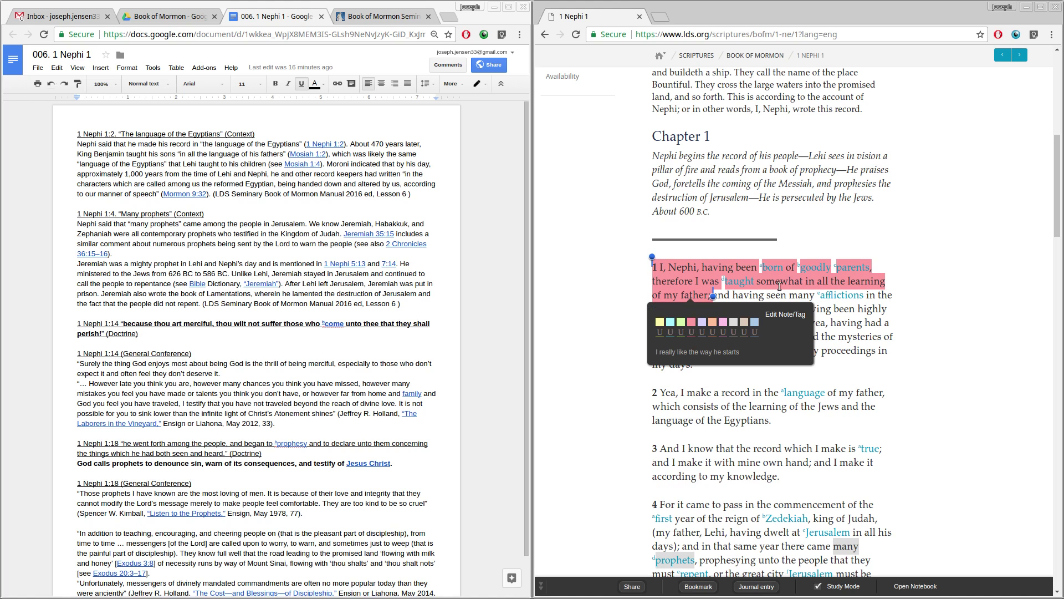
pyautogui.click(785, 315)
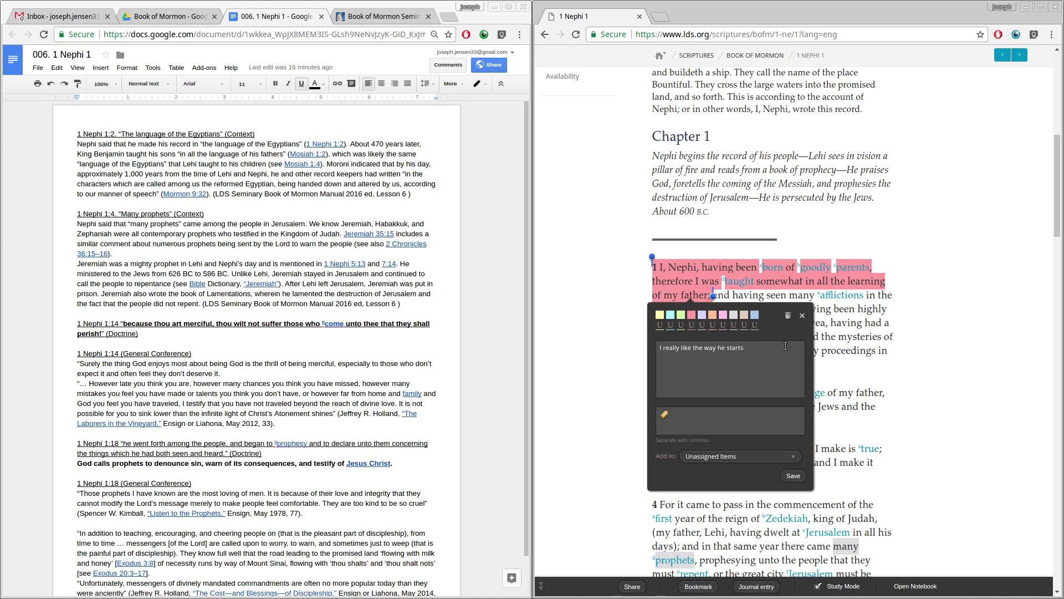
pyautogui.click(787, 316)
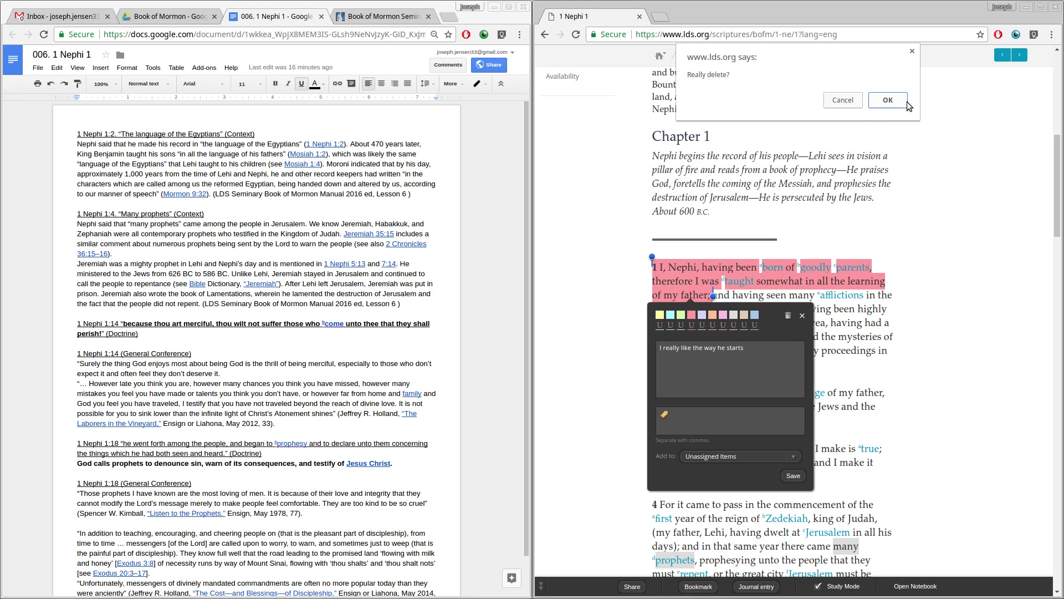
pyautogui.click(887, 101)
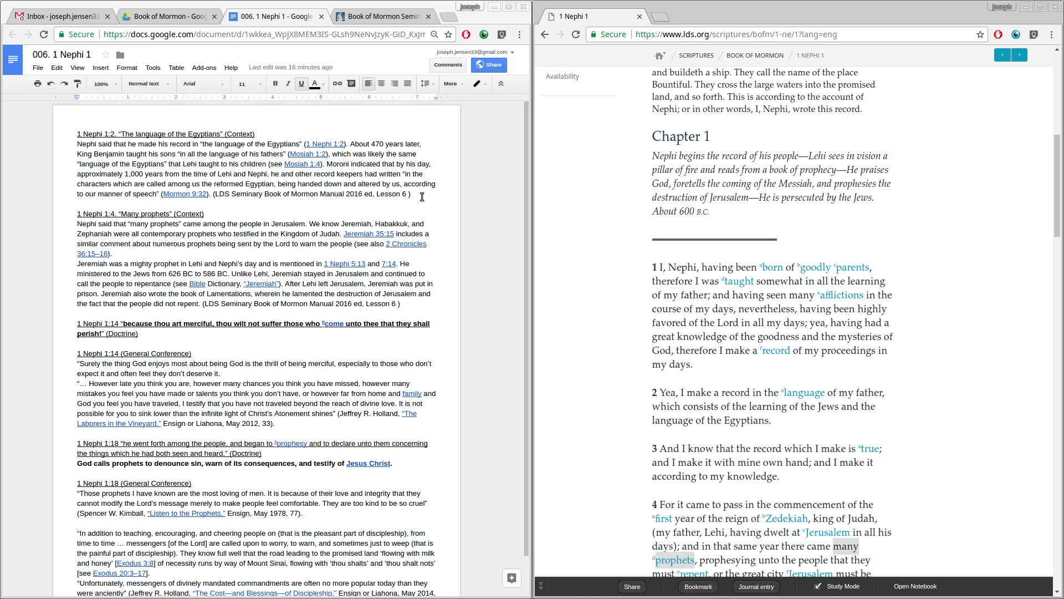
# Copy the explanatory paragraph under the heading 1 Nephi 1:2, "The language of the Egyptians", from the quotes document.
pyautogui.moveTo(413, 194); pyautogui.dragTo(79, 142)
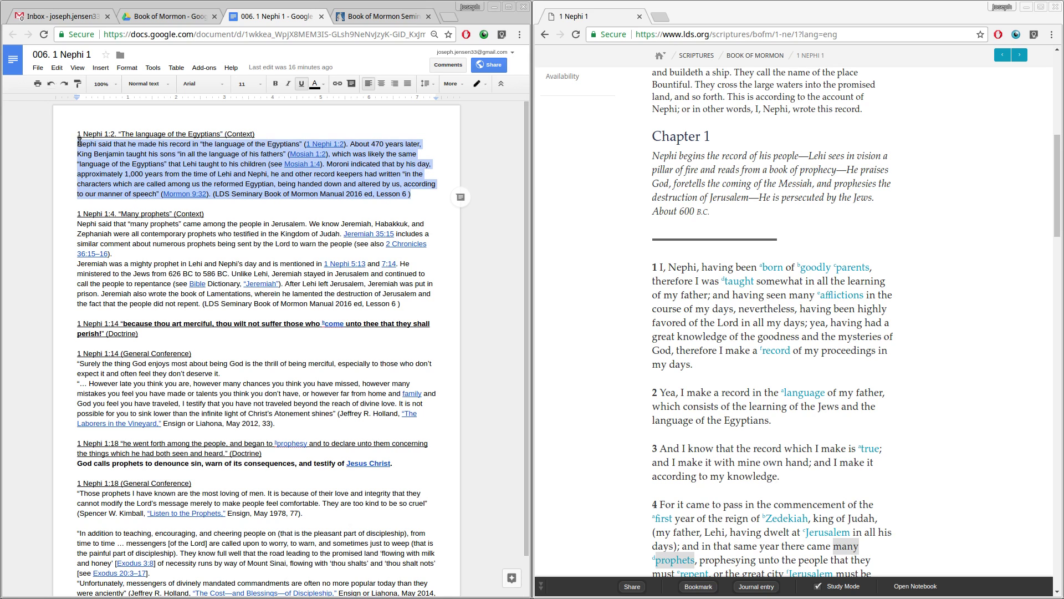
pyautogui.click(78, 140)
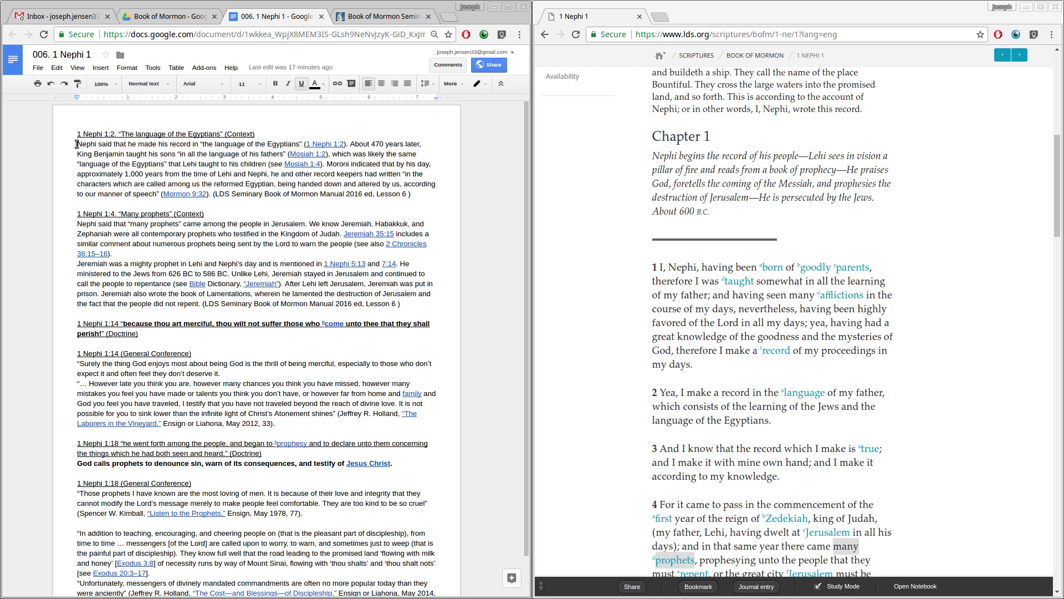
pyautogui.moveTo(78, 144); pyautogui.dragTo(420, 201)
pyautogui.hotkey('ctrl', 'c')
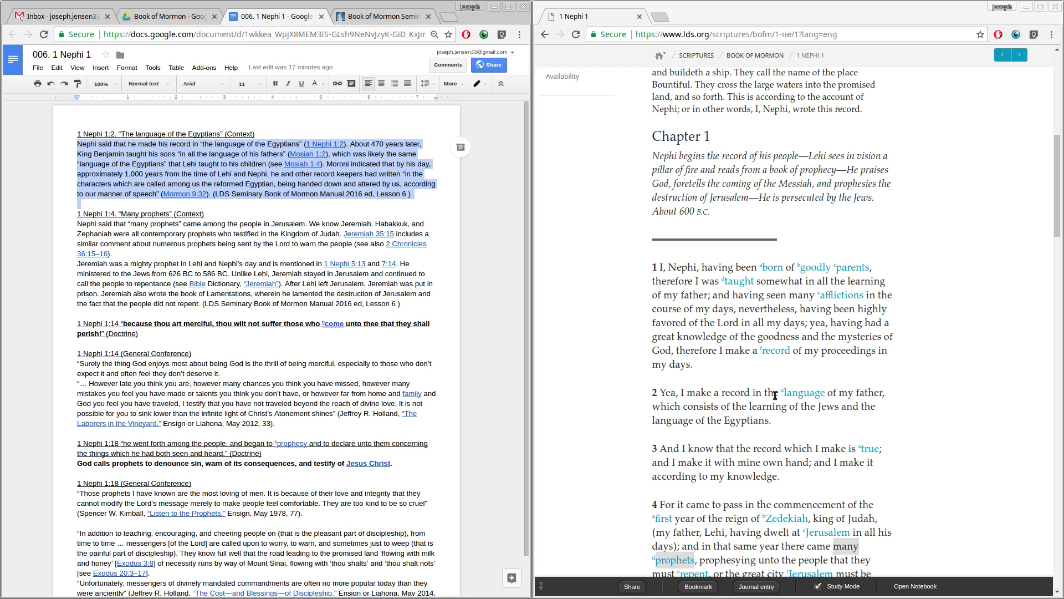
# Highlight "language of the Egyptians." in verse 2 and paste the copied quotes paragraph as its note.
pyautogui.moveTo(780, 392); pyautogui.dragTo(874, 393)
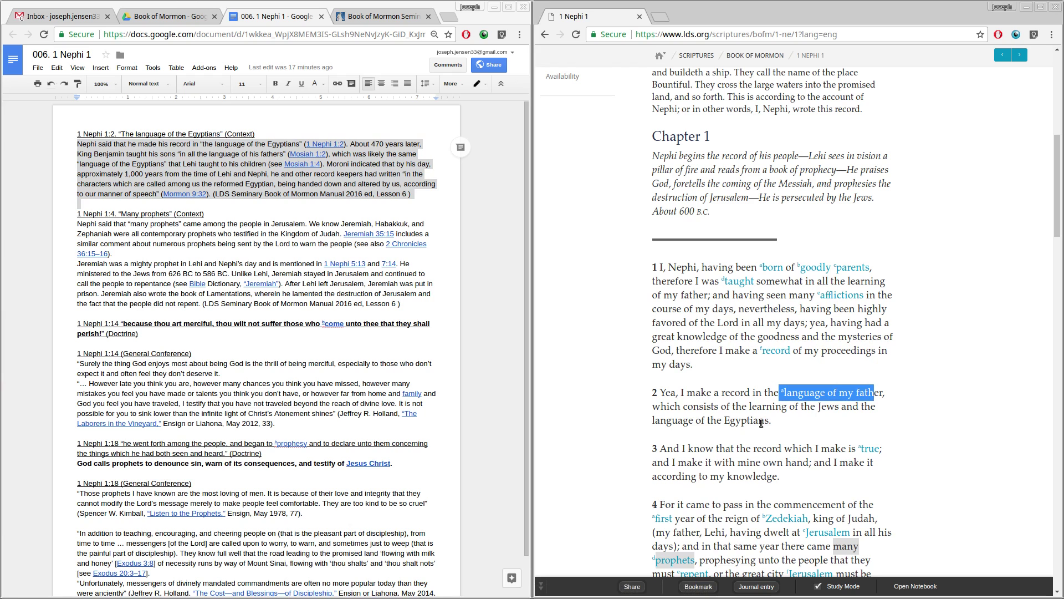
pyautogui.moveTo(771, 420); pyautogui.dragTo(652, 420)
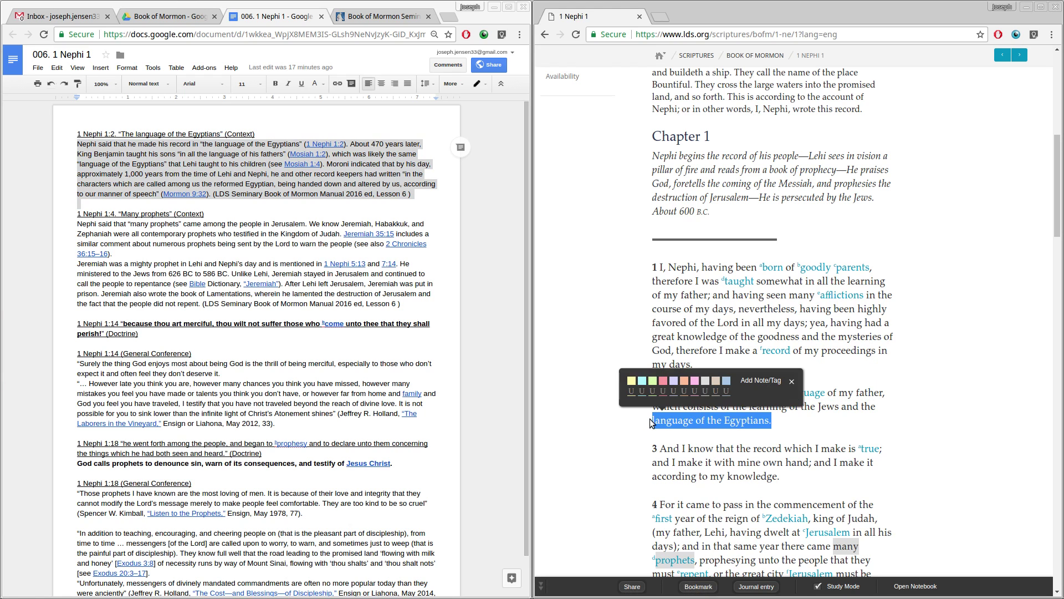
pyautogui.click(767, 383)
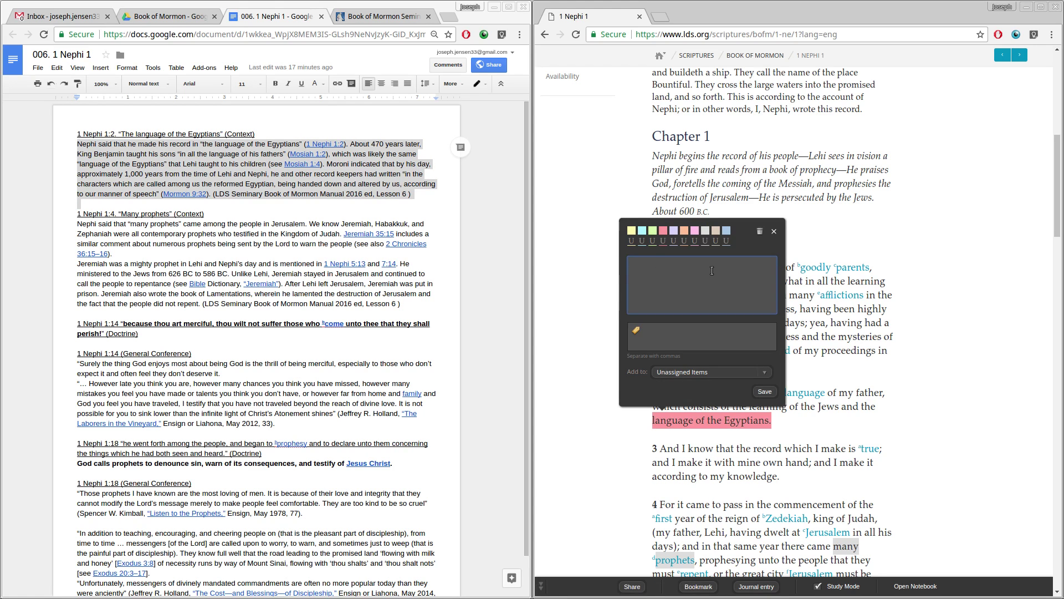
pyautogui.hotkey('ctrl', 'v')
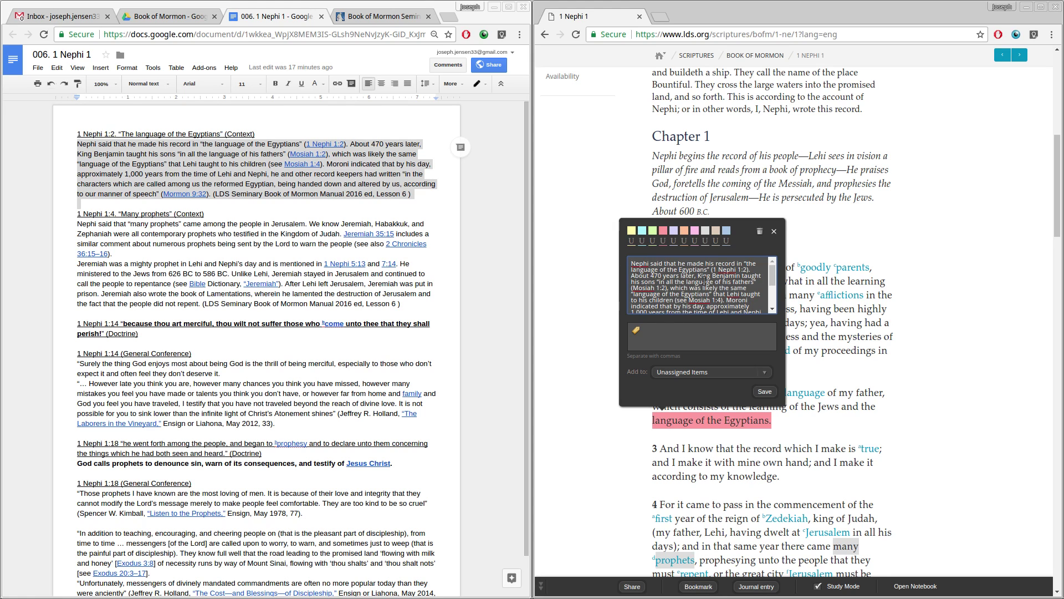
pyautogui.scroll(-1, 704, 281)
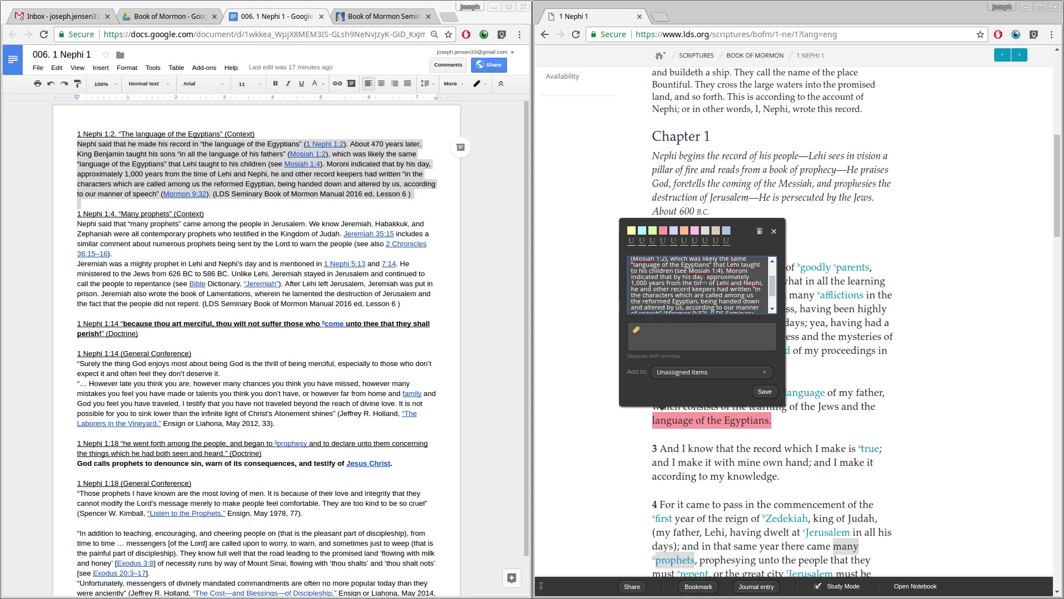
pyautogui.scroll(1, 704, 280)
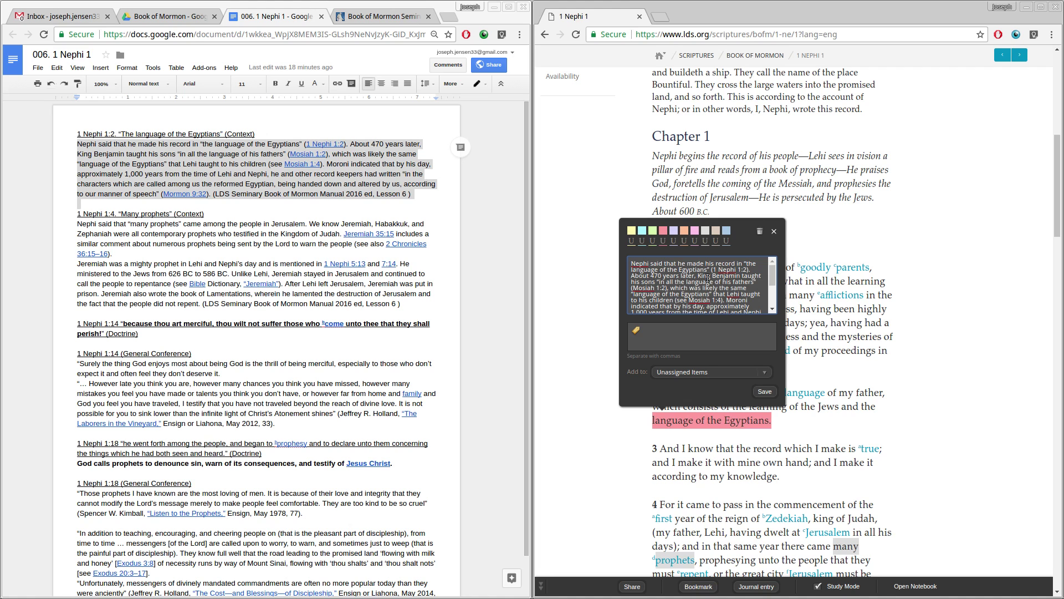
# Set the verse 2 highlight to gray, save its note, and preview the saved note.
pyautogui.click(707, 232)
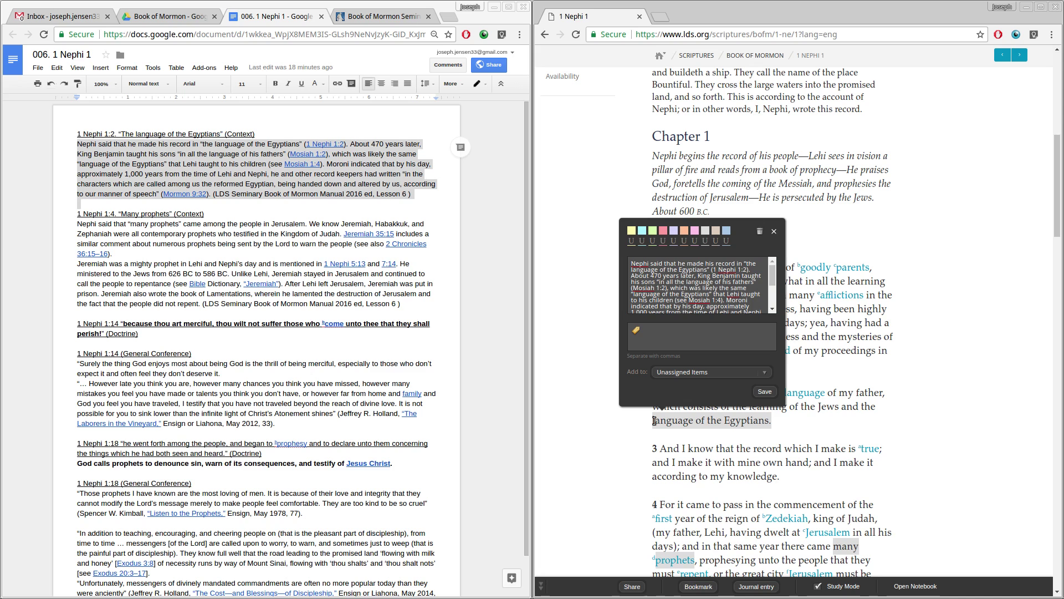
pyautogui.click(765, 392)
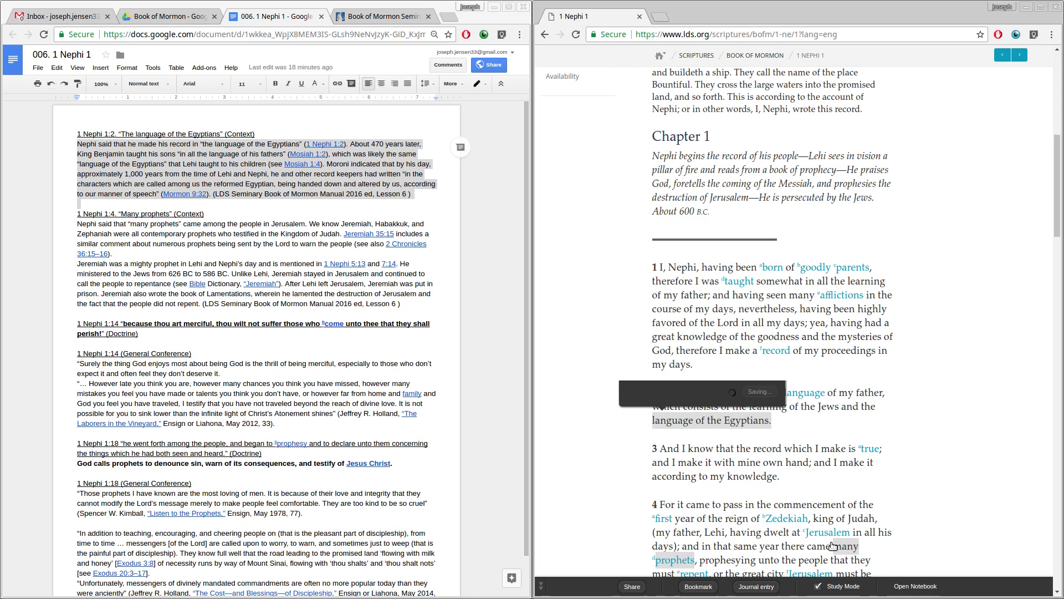
pyautogui.click(725, 420)
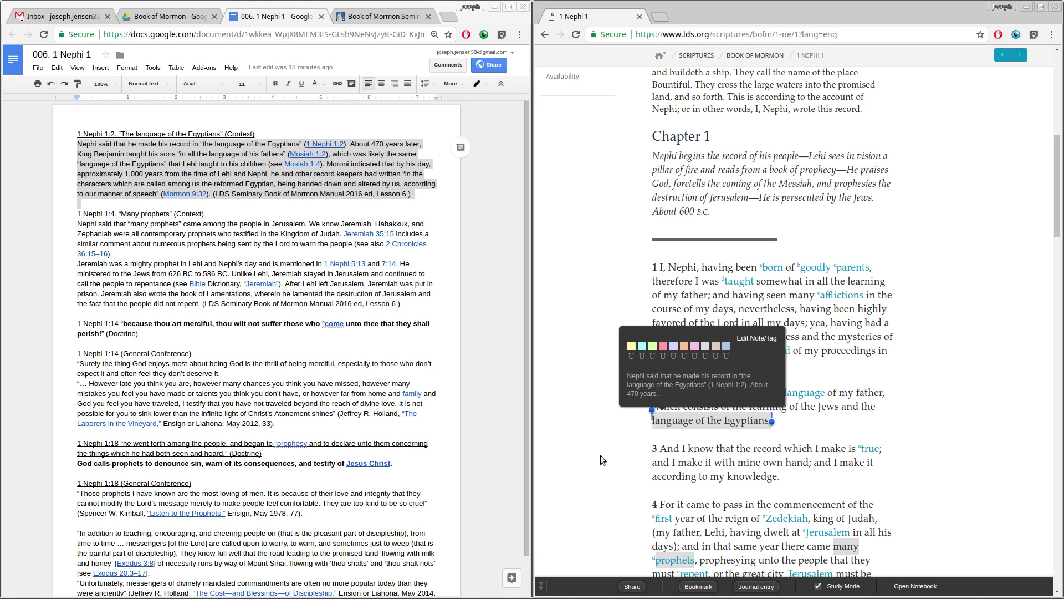
# Review the existing highlights on "many prophets" in verse 4 and "Lord, yea, even with all his heart" in verse 5.
pyautogui.scroll(-2, 599, 458)
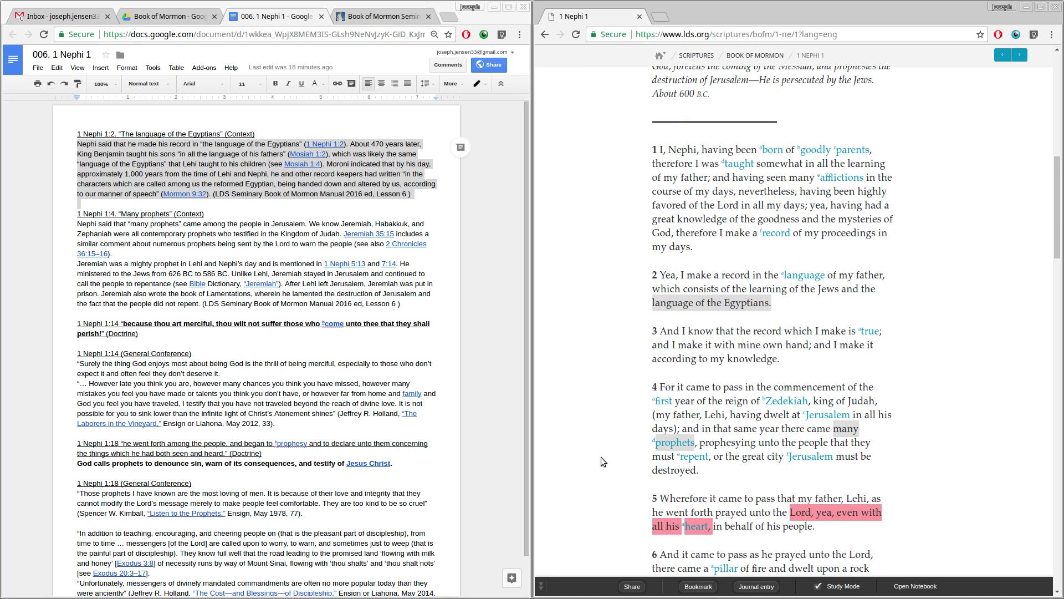
pyautogui.scroll(-1, 616, 438)
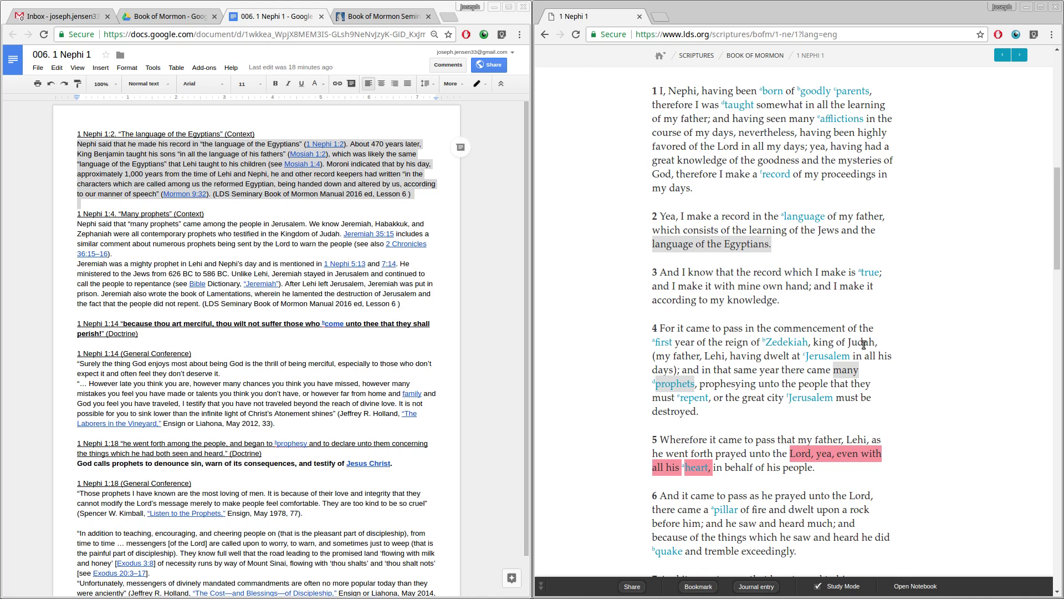
pyautogui.click(836, 373)
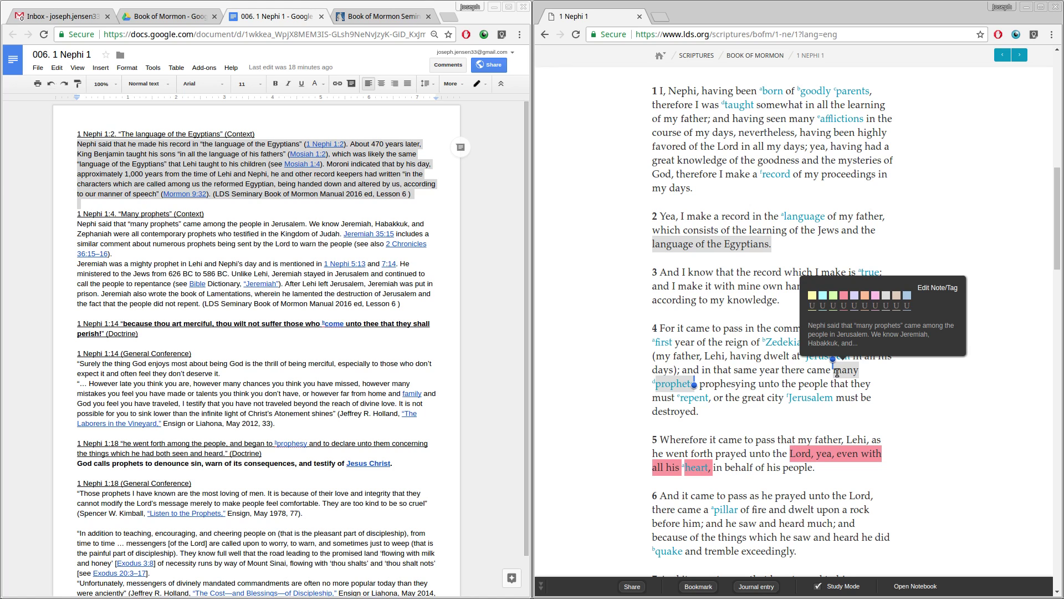
pyautogui.click(841, 409)
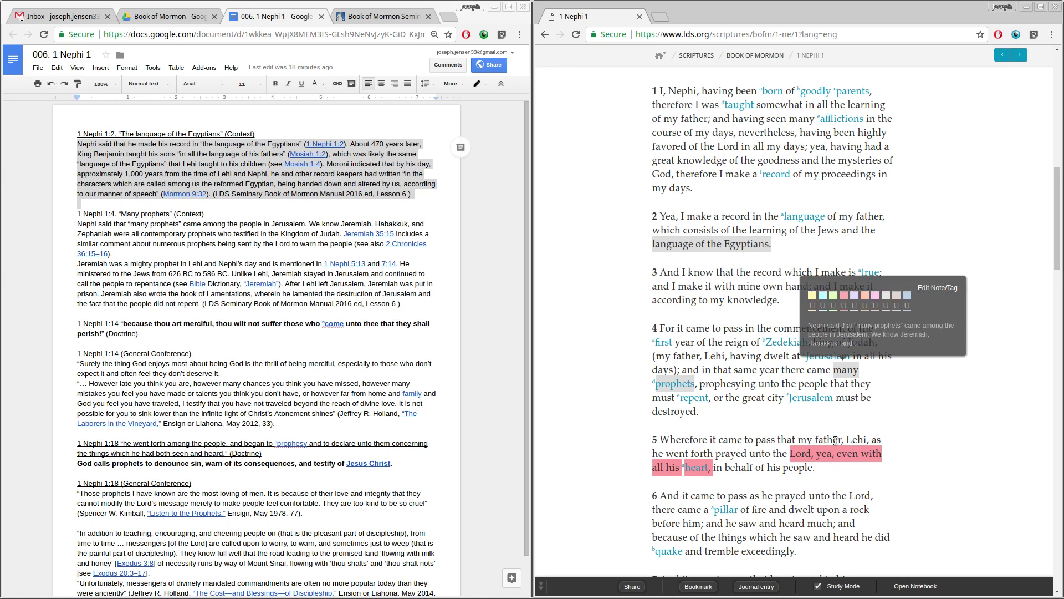
pyautogui.scroll(-1, 835, 438)
pyautogui.click(838, 421)
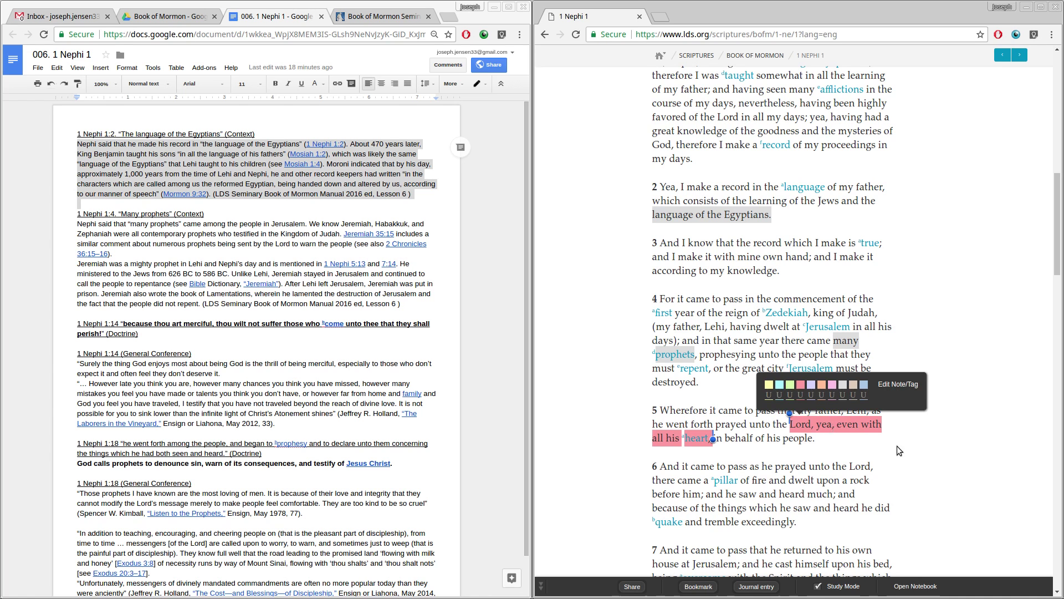
pyautogui.click(914, 447)
# Inspect the yellow highlight at the end of verse 14, from "because thou art merciful" to "perish!".
pyautogui.scroll(-1, 914, 446)
pyautogui.scroll(-8, 914, 447)
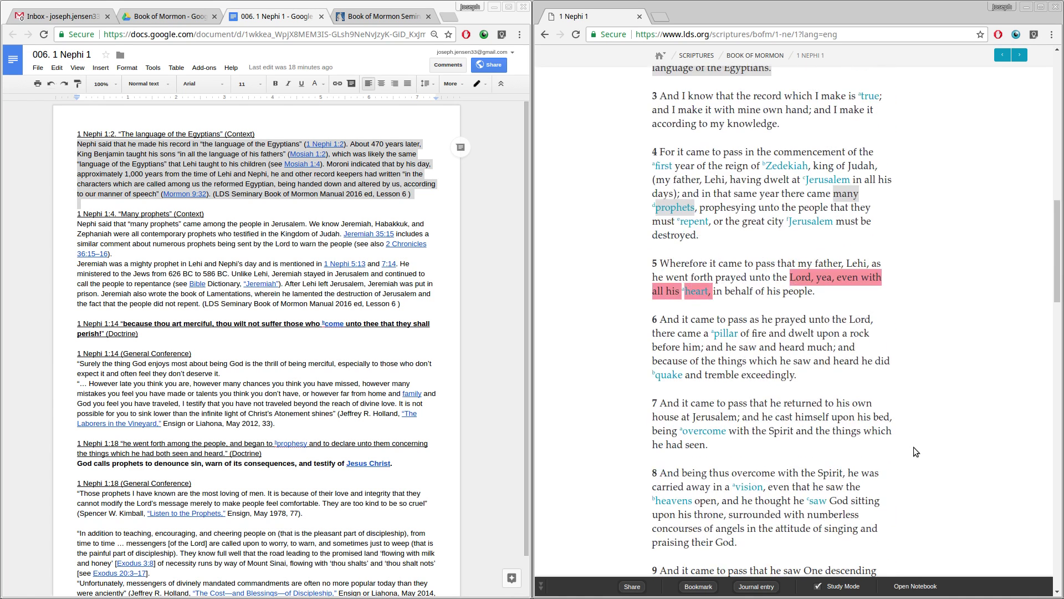
pyautogui.scroll(-7, 914, 447)
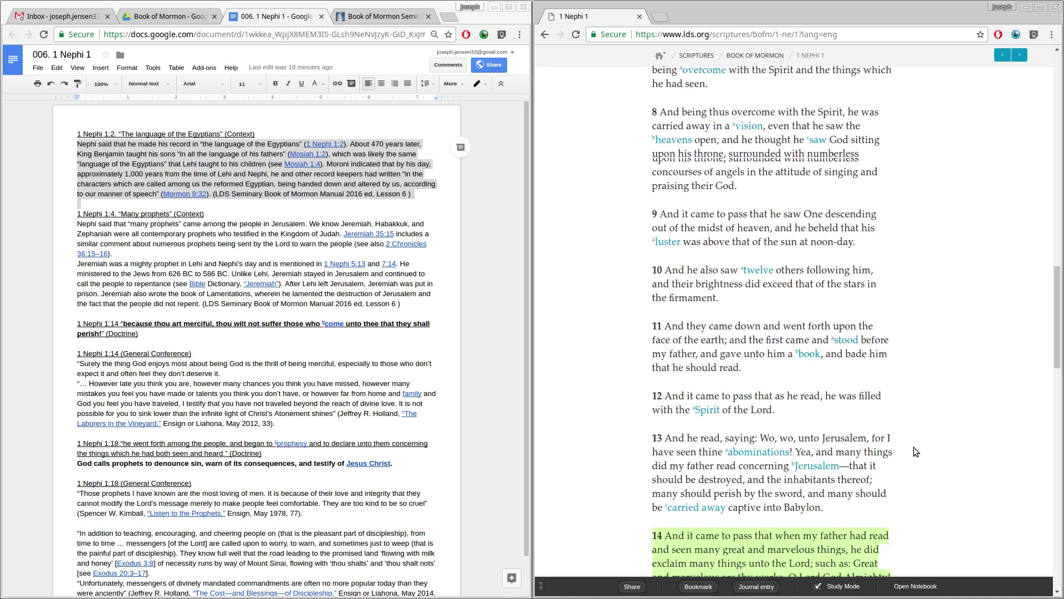
pyautogui.moveTo(731, 358); pyautogui.dragTo(665, 387)
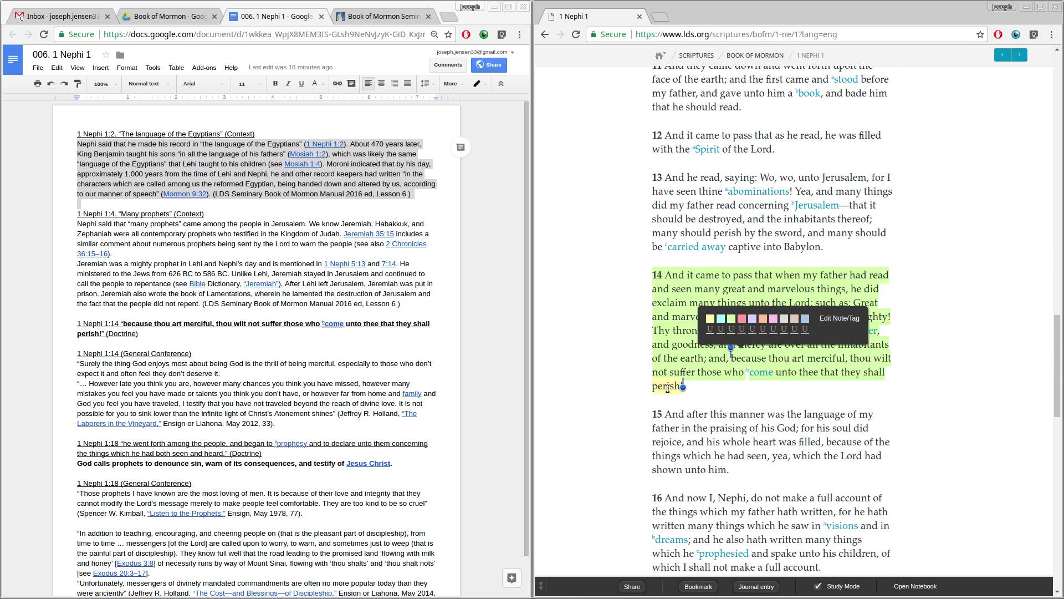
pyautogui.click(630, 369)
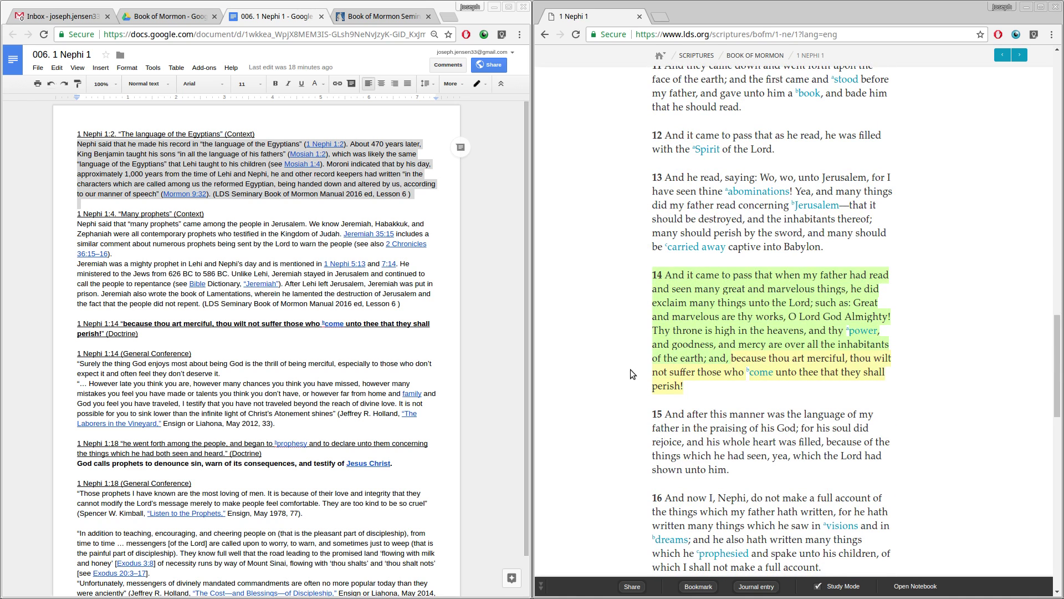
# Compare the 1 Nephi 1:14 General Conference quote in the document with the green verse 14 highlight's note, and save the note as is.
pyautogui.click(661, 291)
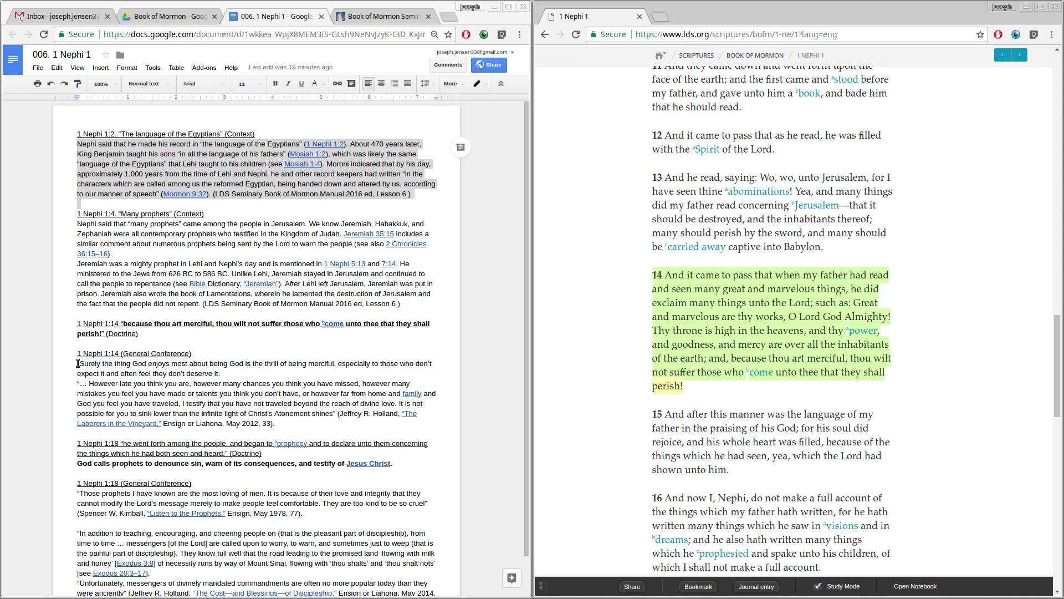
pyautogui.moveTo(75, 364); pyautogui.dragTo(287, 423)
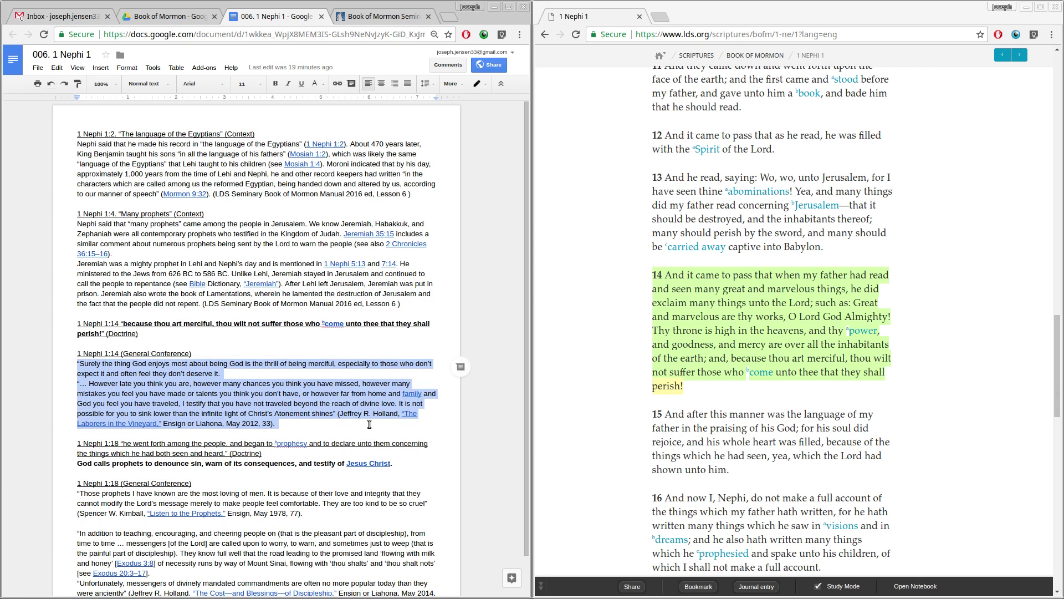
pyautogui.click(704, 339)
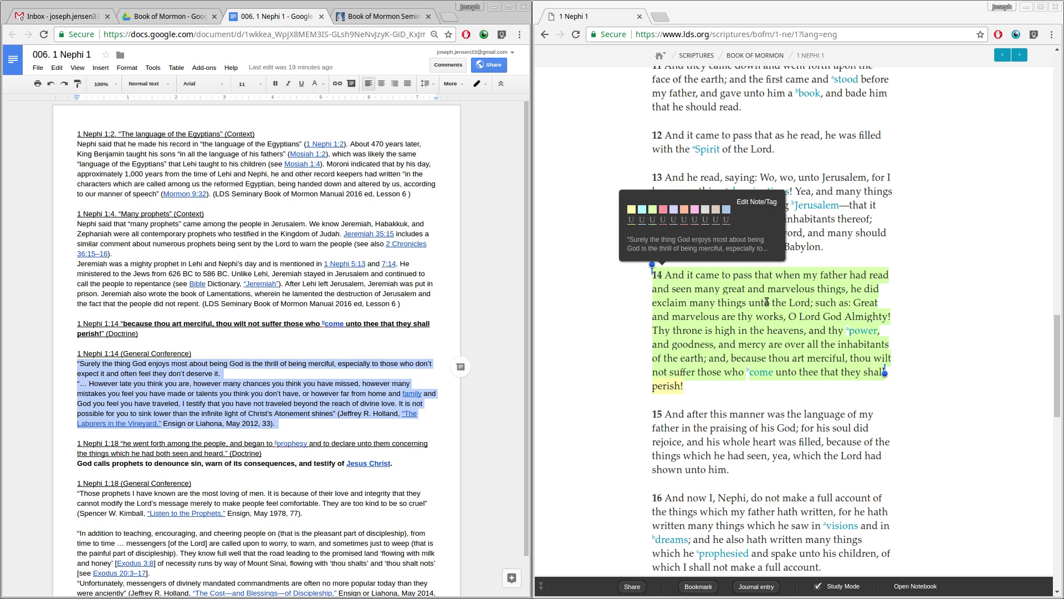
pyautogui.click(757, 202)
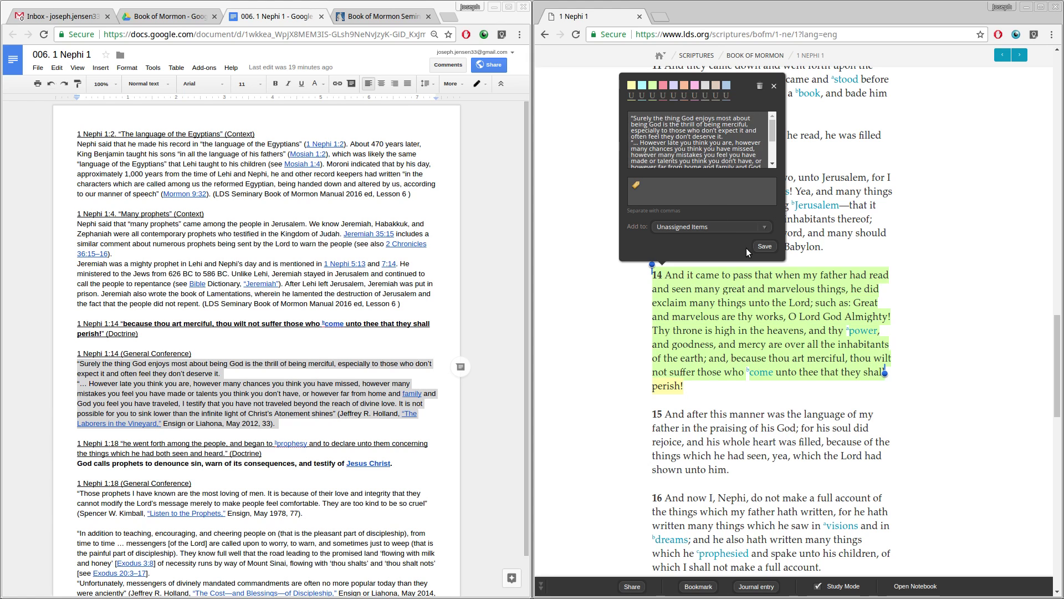
pyautogui.click(765, 246)
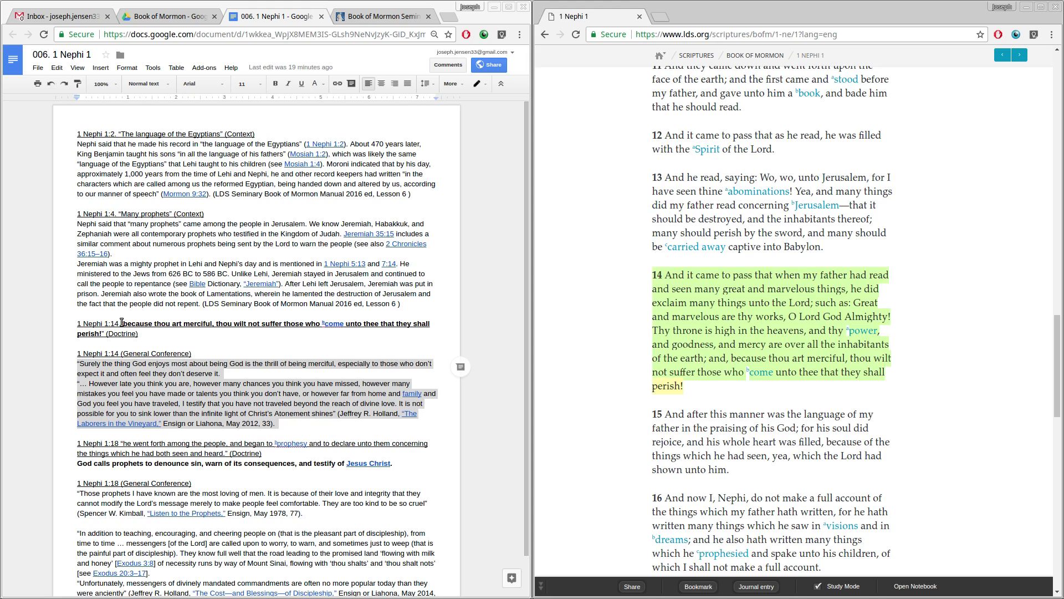
# Compare the bold doctrine phrase in the document's 1 Nephi 1:14 heading with the yellow highlight in verse 14.
pyautogui.moveTo(124, 324); pyautogui.dragTo(101, 335)
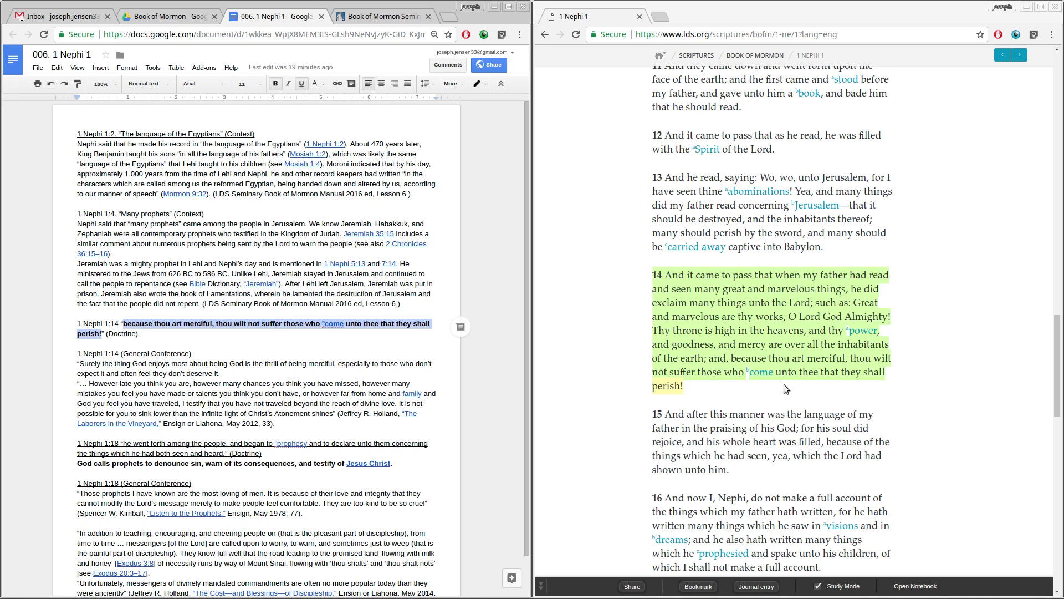
pyautogui.click(706, 377)
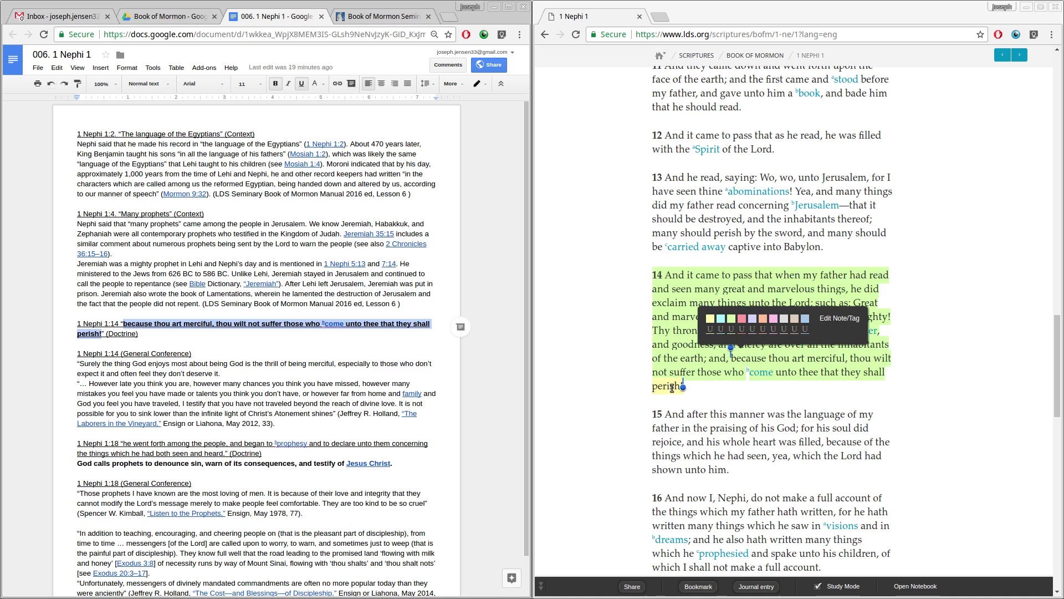
pyautogui.click(672, 387)
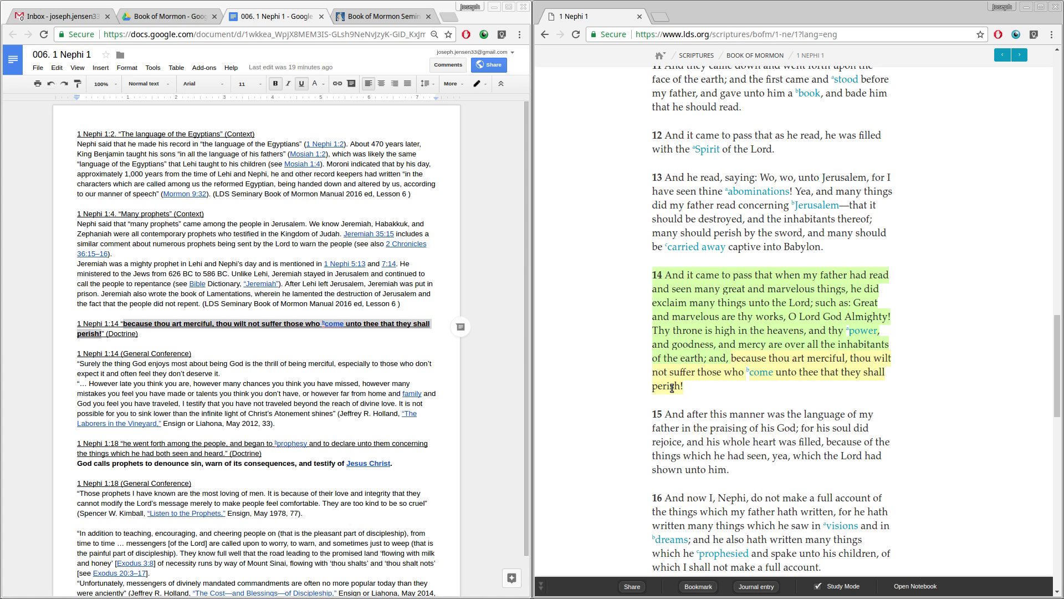
pyautogui.click(786, 372)
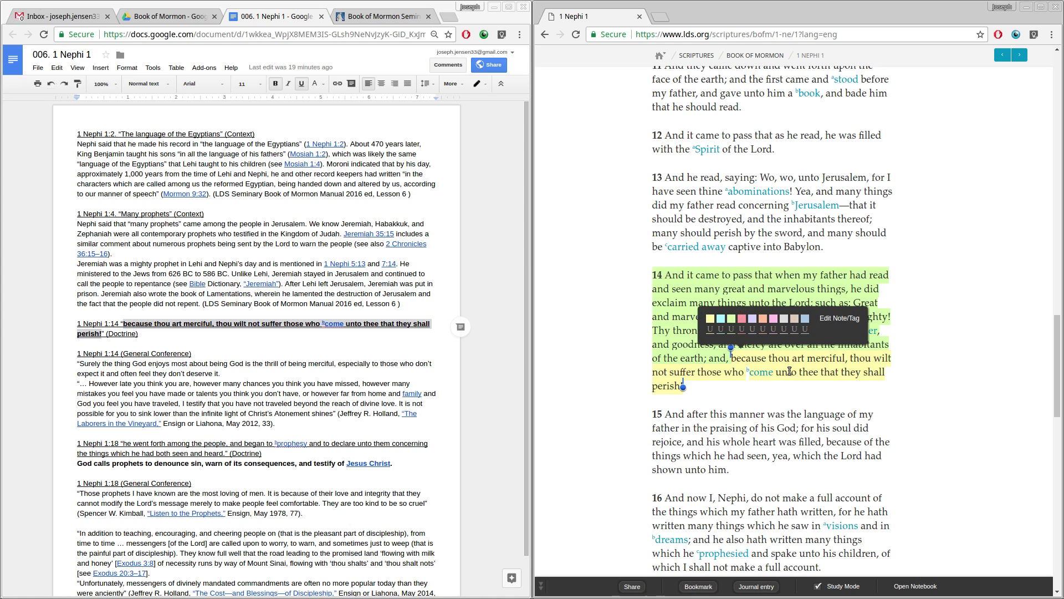
# Examine the overlapping green and yellow highlights on verse 18 and preview the note attached to the green one.
pyautogui.scroll(-5, 635, 389)
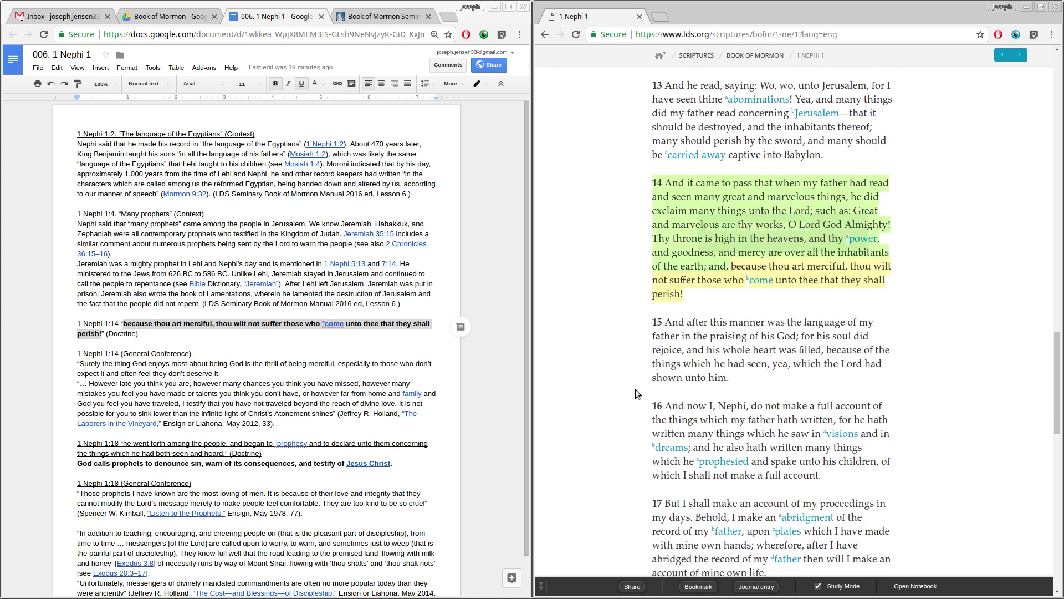
pyautogui.scroll(-3, 635, 389)
pyautogui.scroll(-2, 296, 438)
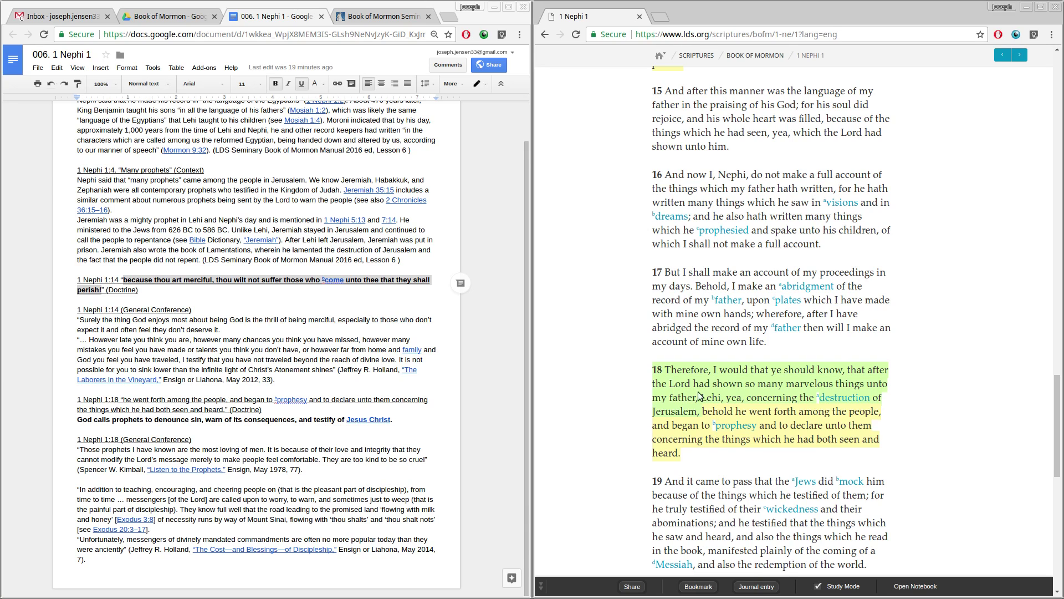
pyautogui.click(652, 375)
pyautogui.click(608, 388)
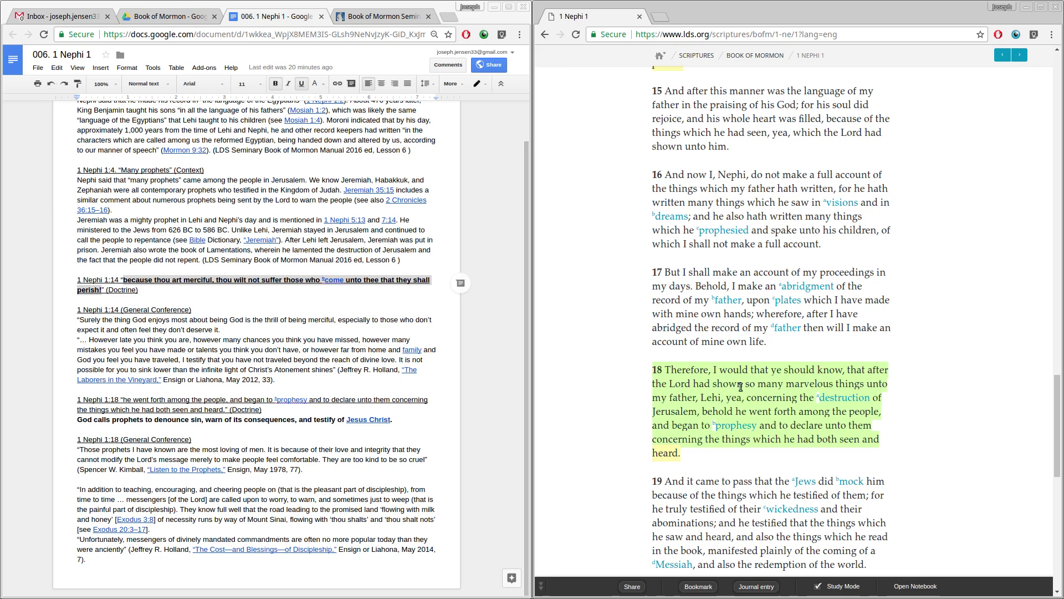
pyautogui.click(859, 383)
pyautogui.click(911, 366)
pyautogui.click(863, 370)
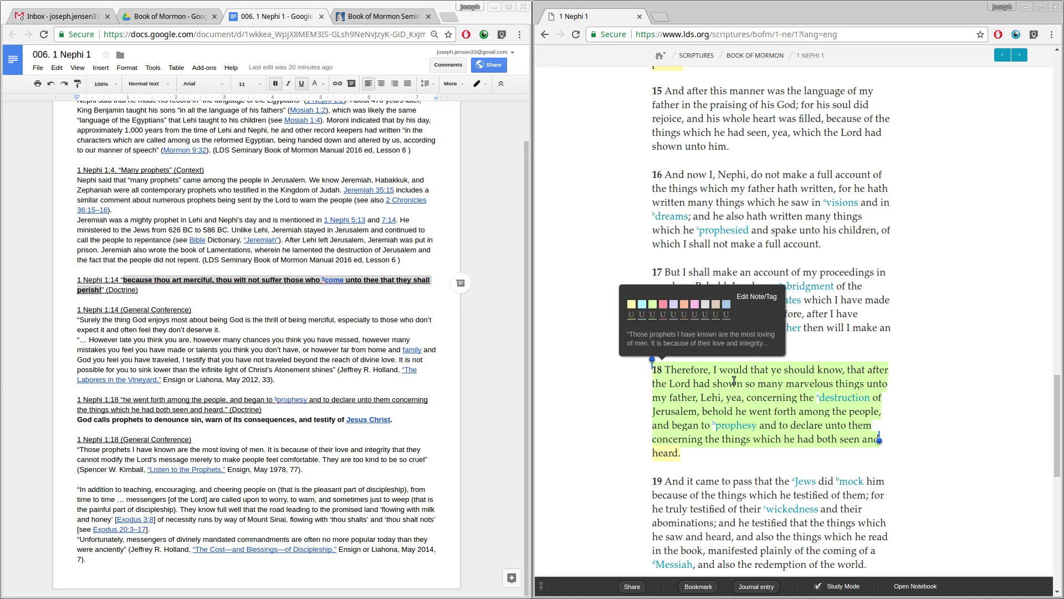
pyautogui.click(933, 384)
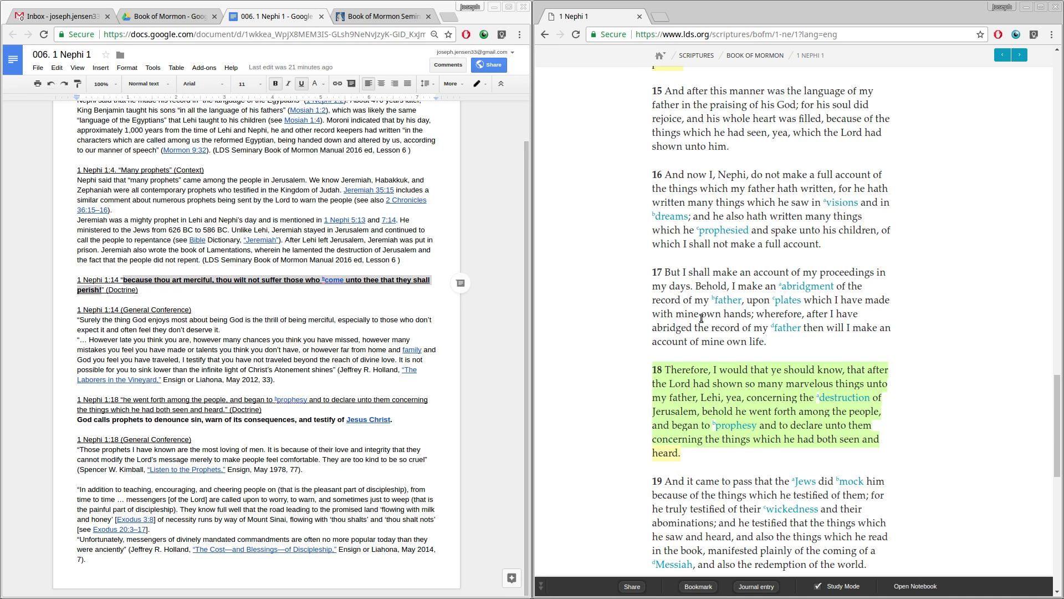
# View the red highlight at the end of verse 20, and switch to the Book of Mormon seminary teacher manual page.
pyautogui.scroll(-2, 602, 308)
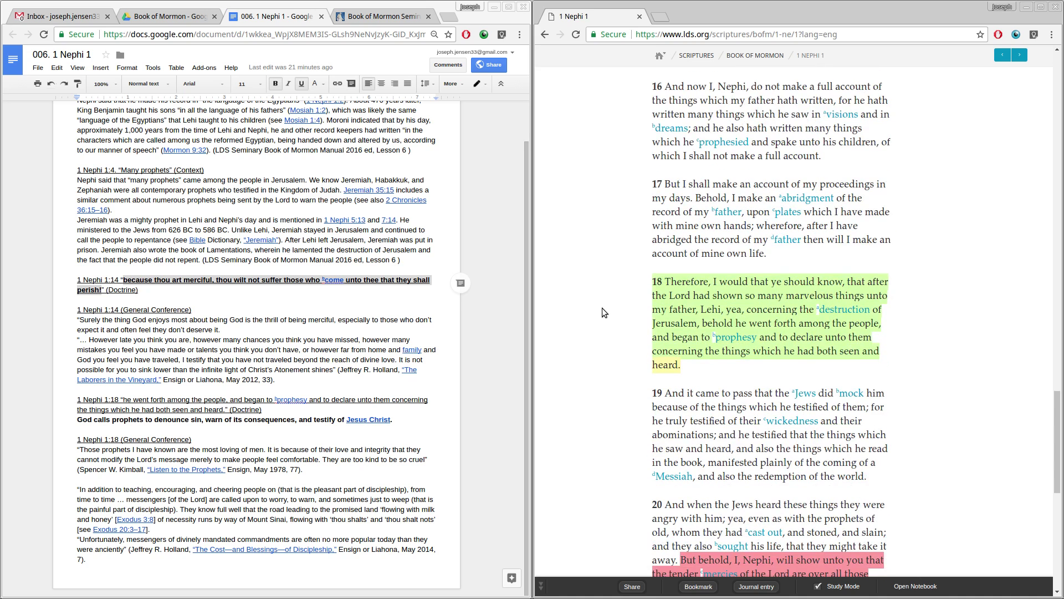
pyautogui.scroll(-2, 602, 308)
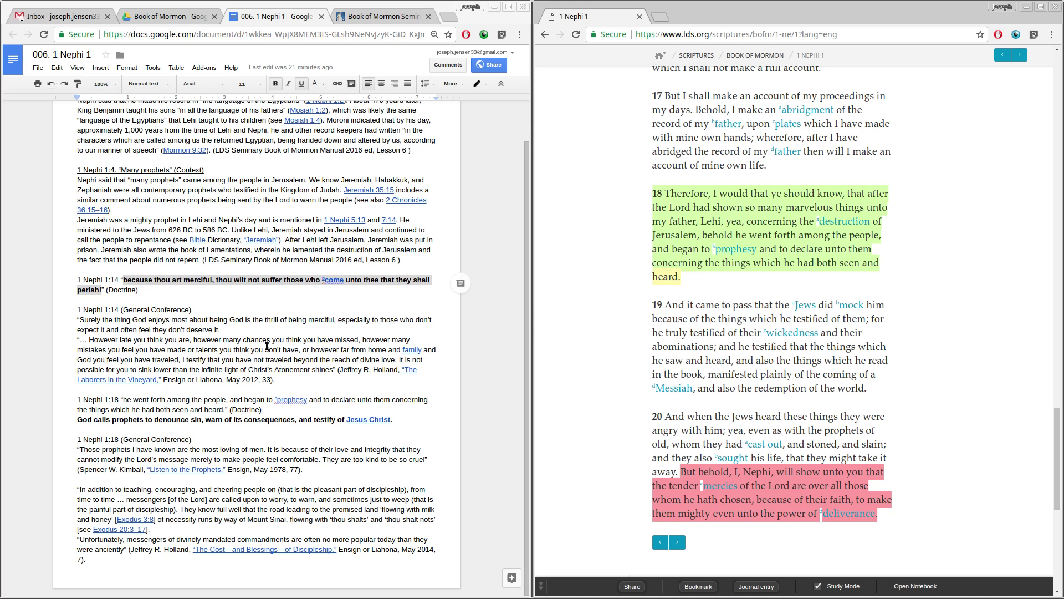
pyautogui.click(368, 18)
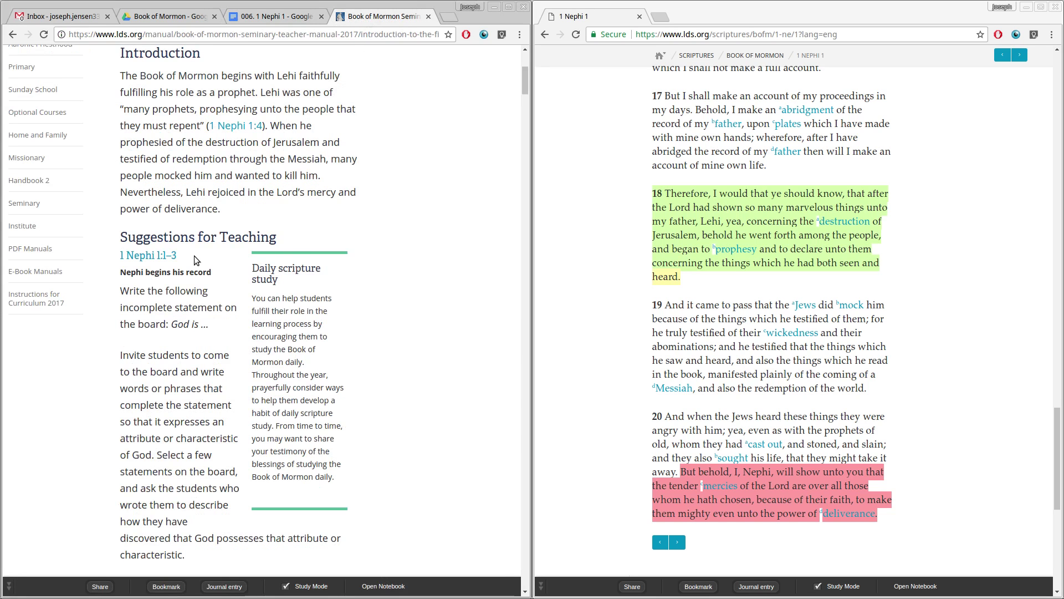
# Review the Lesson 6: 1 Nephi 1 manual page through its Commentary and Background Information section, and return to the 006. 1 Nephi 1 document.
pyautogui.scroll(2, 212, 259)
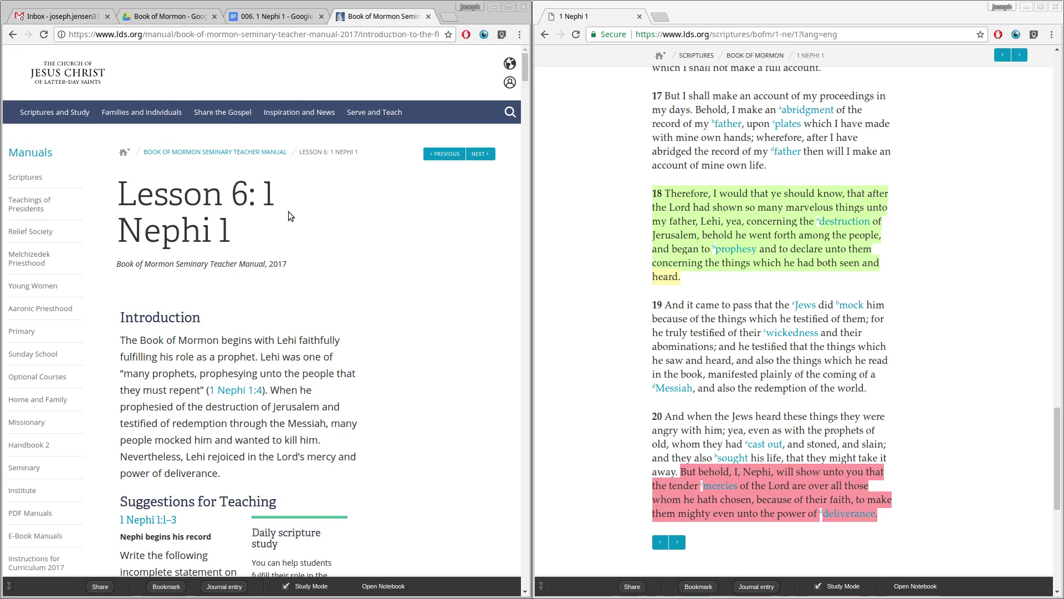
pyautogui.scroll(-10, 298, 218)
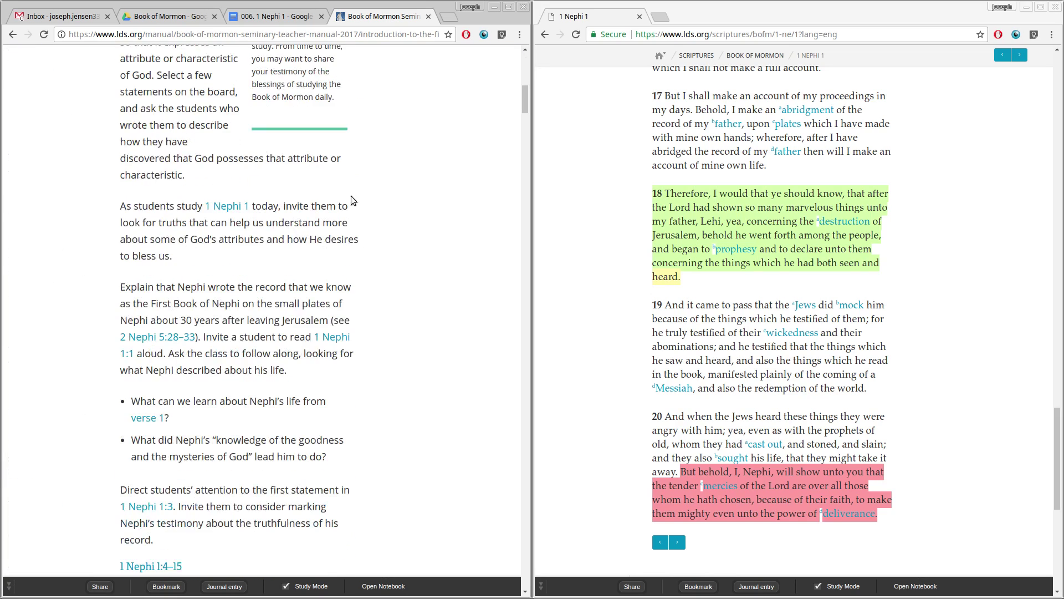
pyautogui.moveTo(524, 98); pyautogui.dragTo(505, 311)
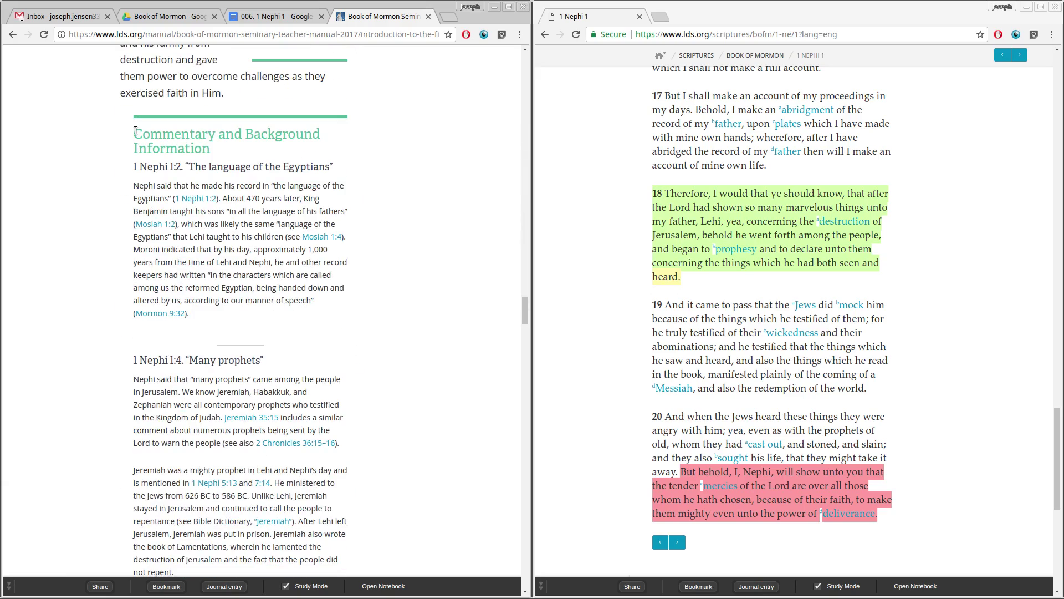
pyautogui.scroll(-2, 351, 298)
pyautogui.scroll(-10, 352, 297)
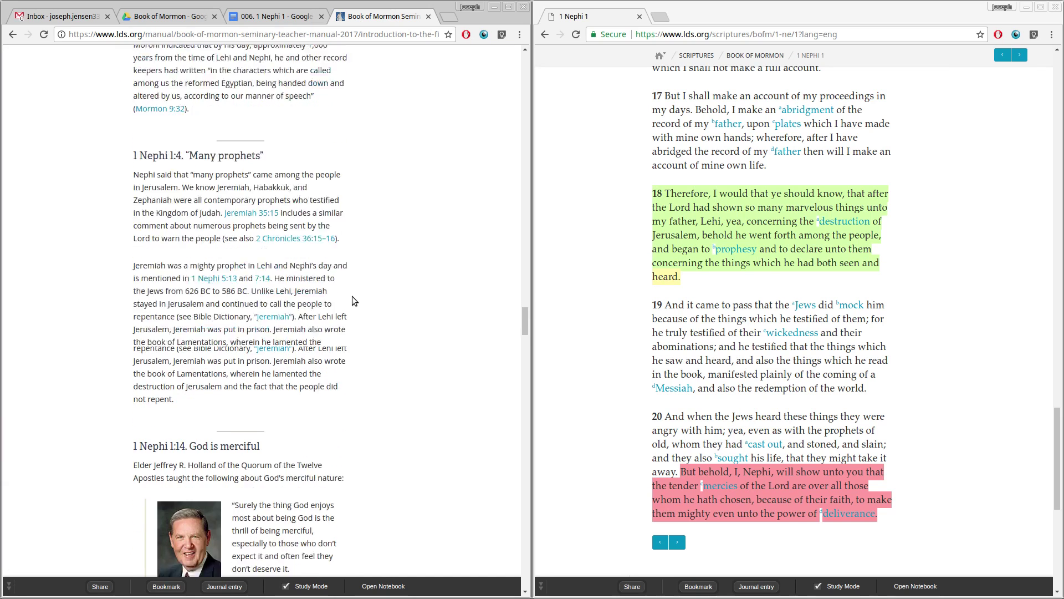
pyautogui.scroll(-2, 361, 252)
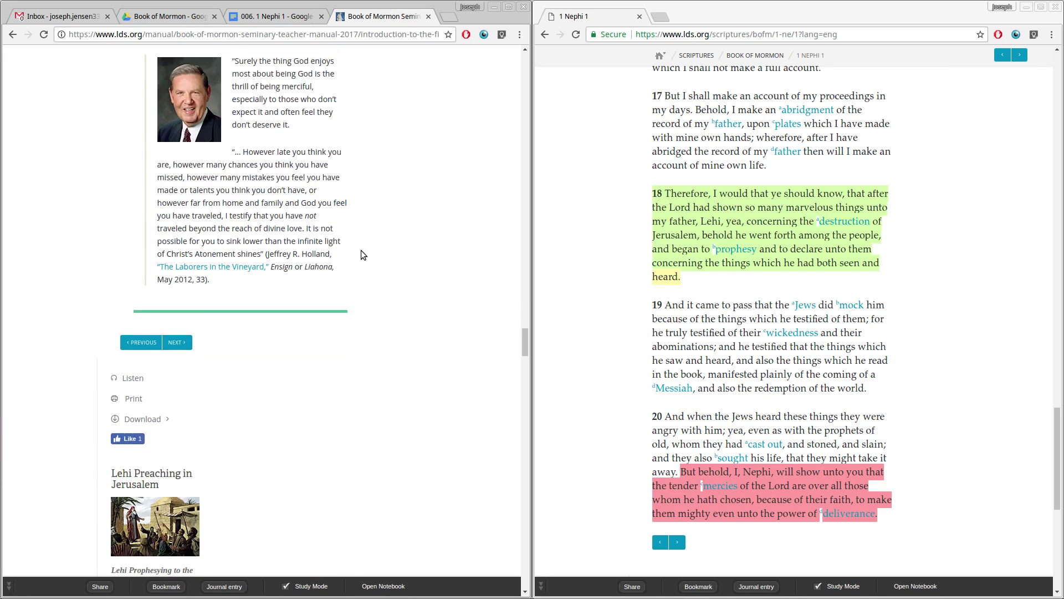
pyautogui.scroll(7, 361, 253)
pyautogui.click(274, 12)
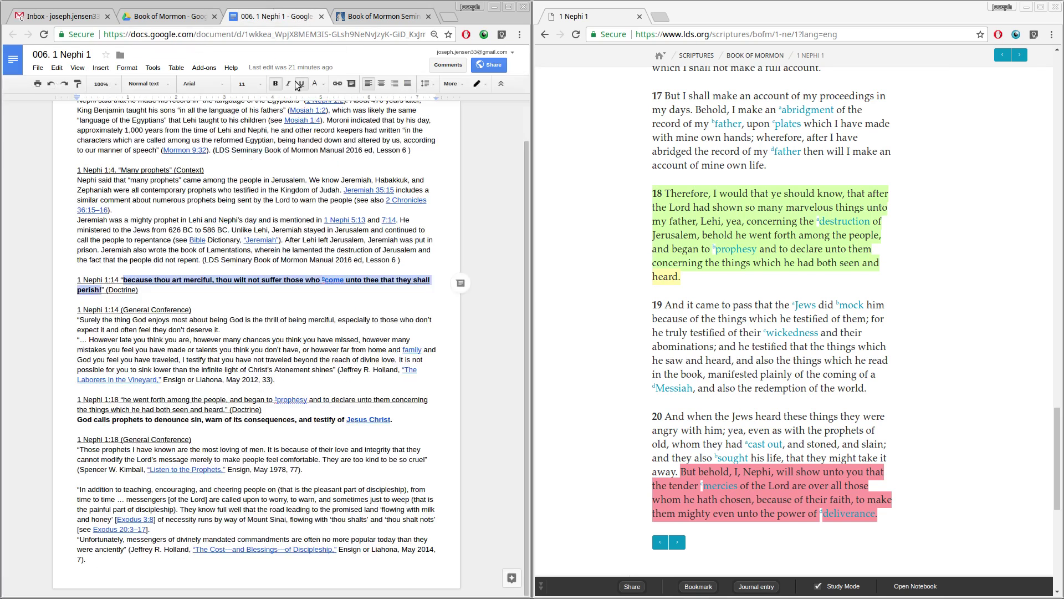